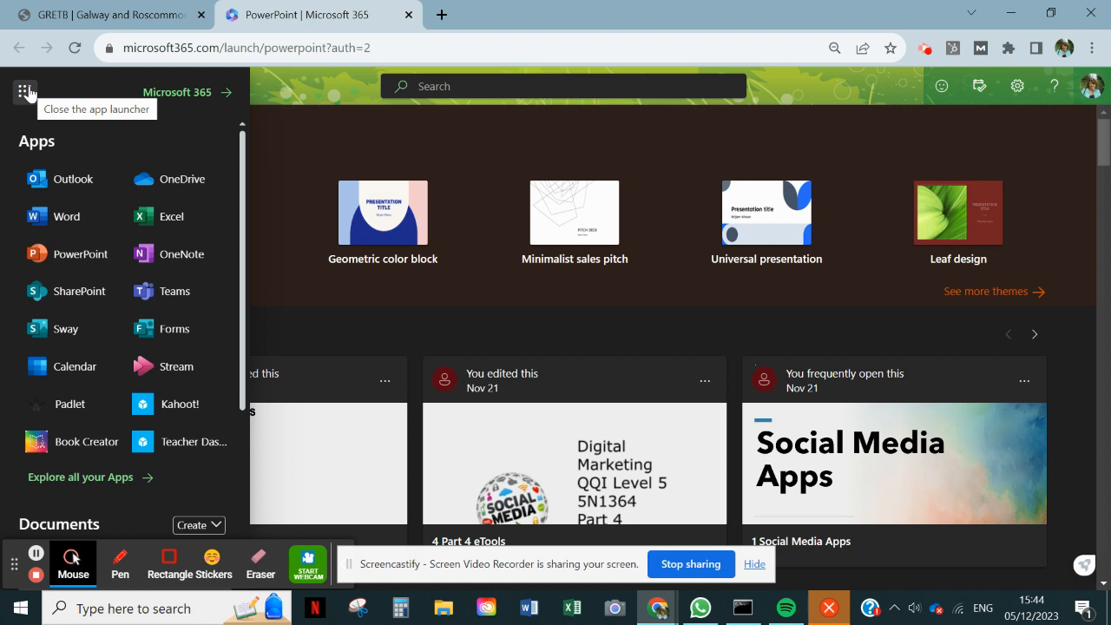
# Step: Switch from Microsoft 365 to the Book Creator site and sign in to the book library
pyautogui.click(48, 457)
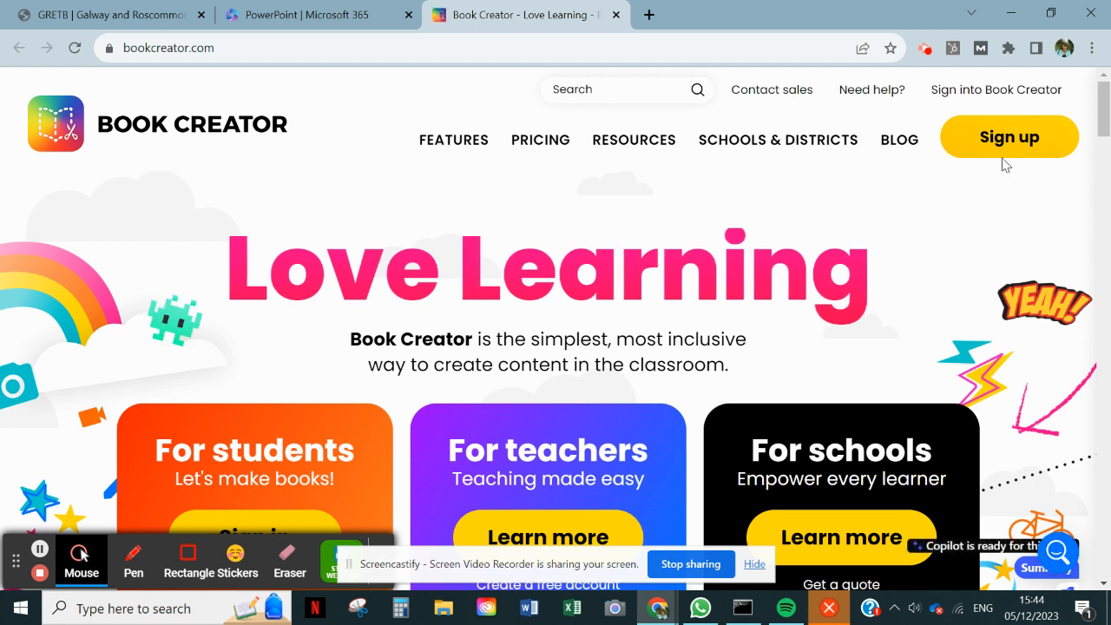
pyautogui.click(986, 98)
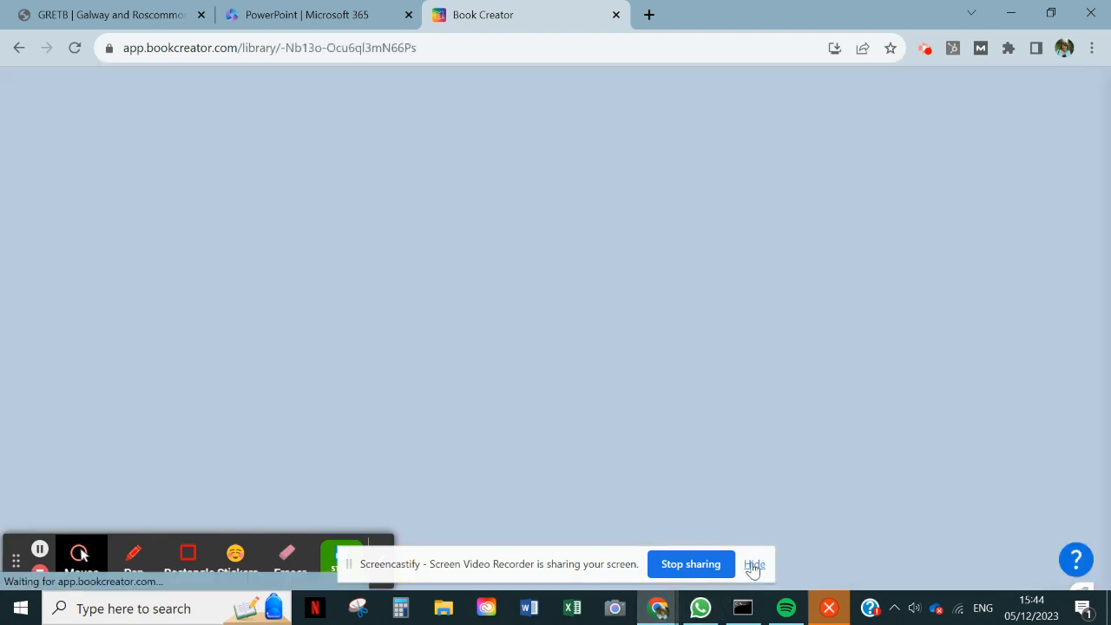
pyautogui.click(754, 565)
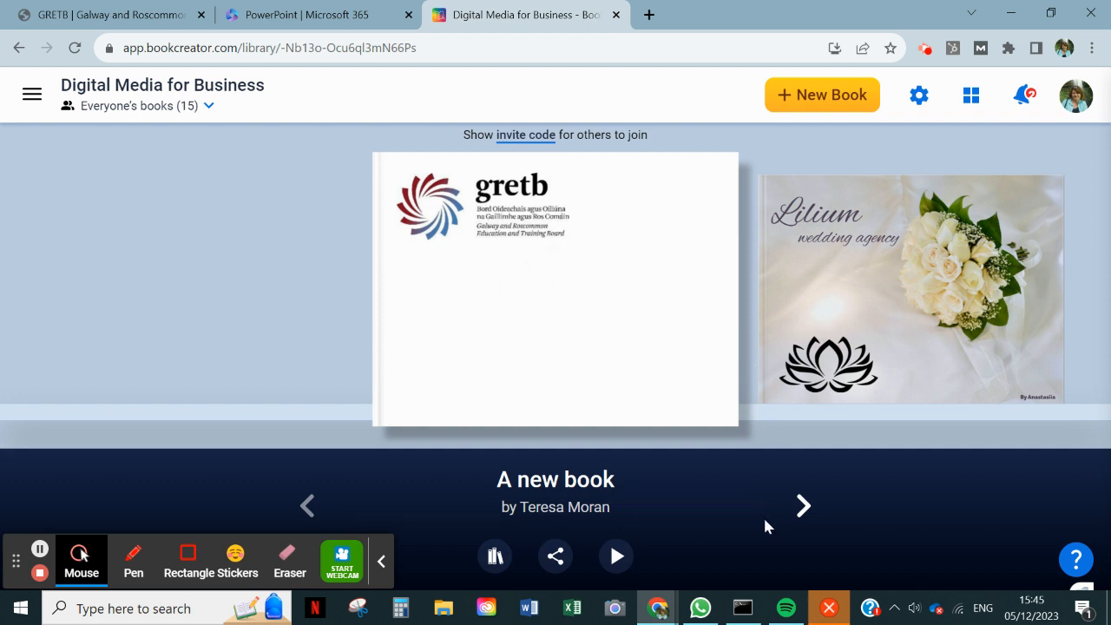
# Step: Browse through the existing books in the Digital Media for Business library to view their covers
pyautogui.click(802, 516)
pyautogui.click(802, 516)
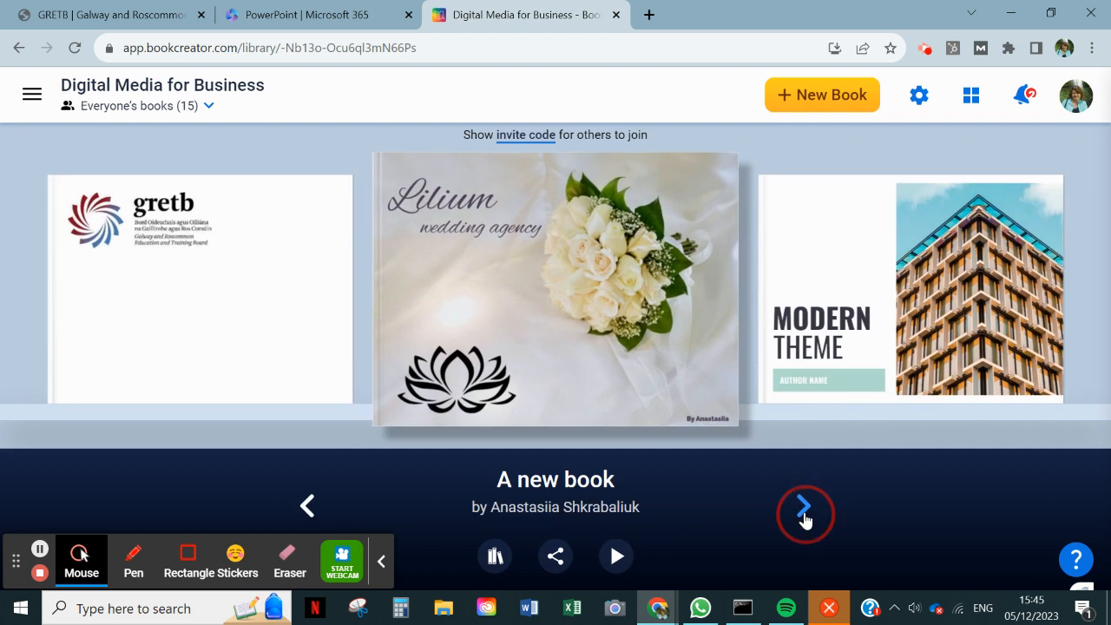
pyautogui.click(803, 512)
pyautogui.click(803, 512)
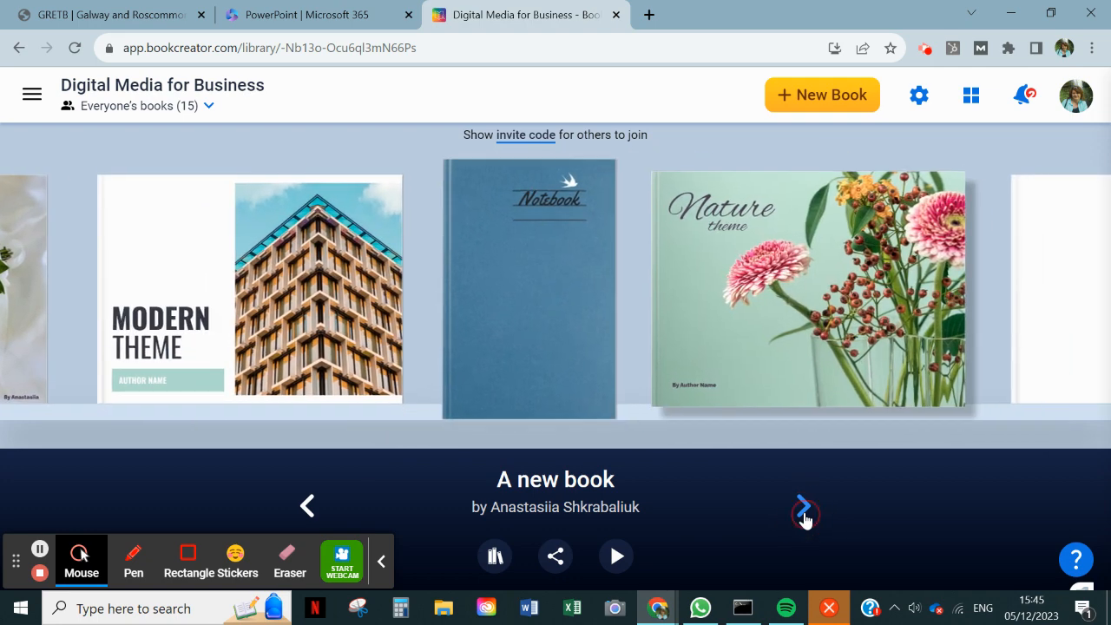
pyautogui.click(803, 514)
pyautogui.click(803, 514)
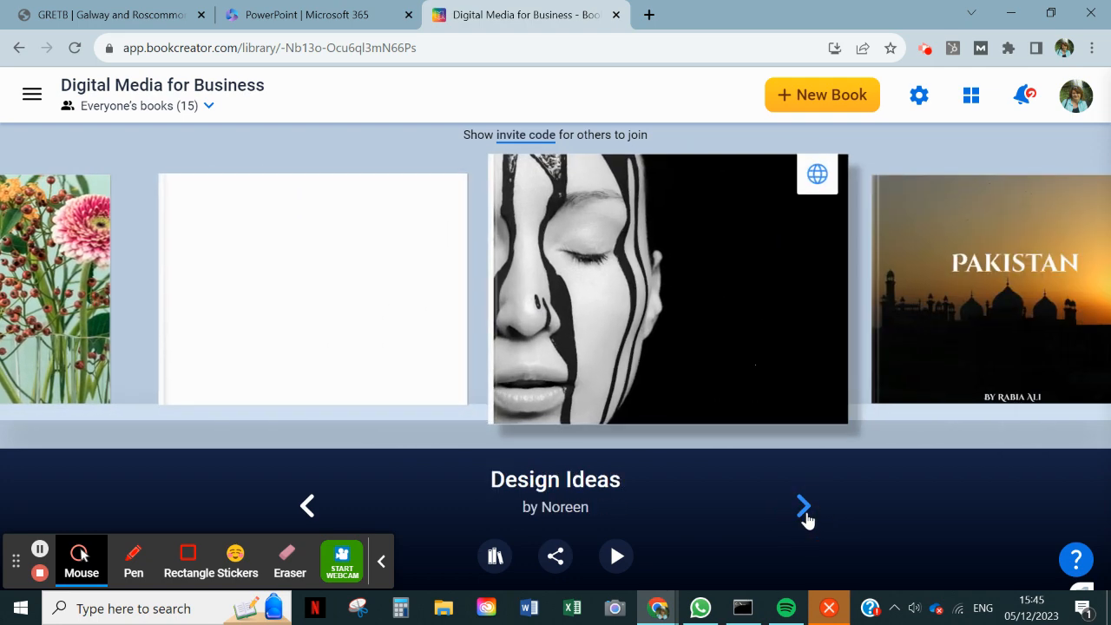
pyautogui.click(804, 513)
pyautogui.click(804, 514)
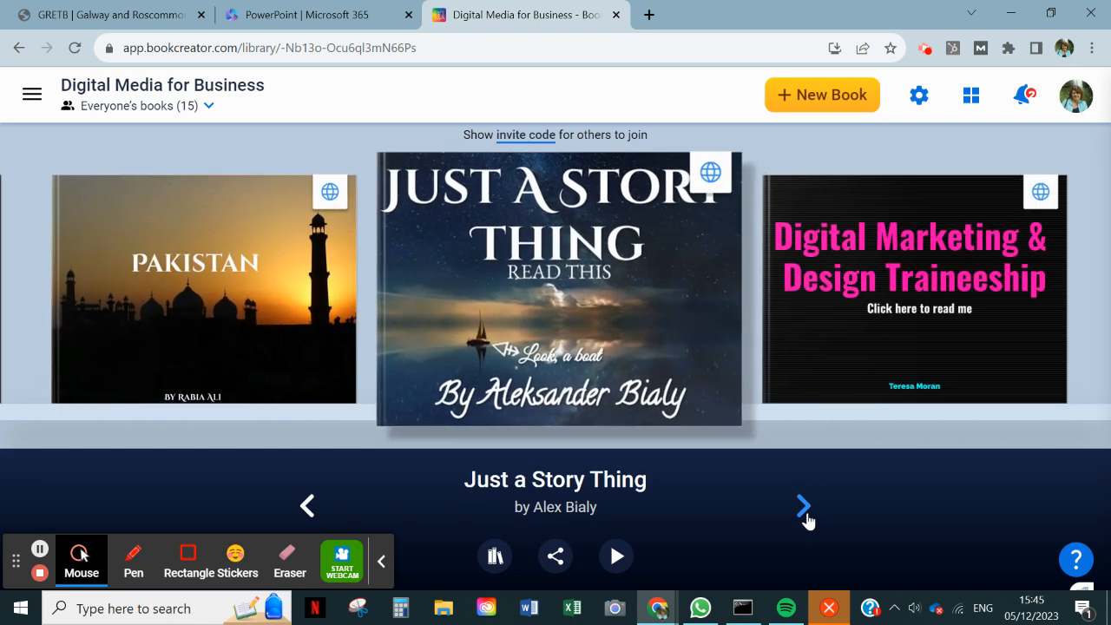
pyautogui.click(804, 514)
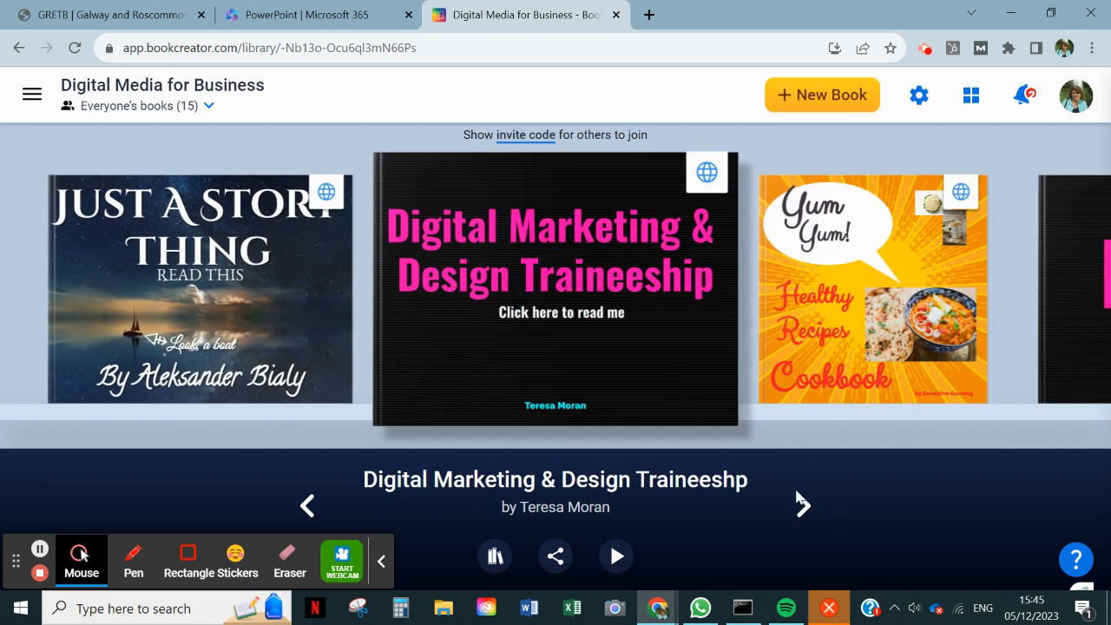
pyautogui.click(809, 509)
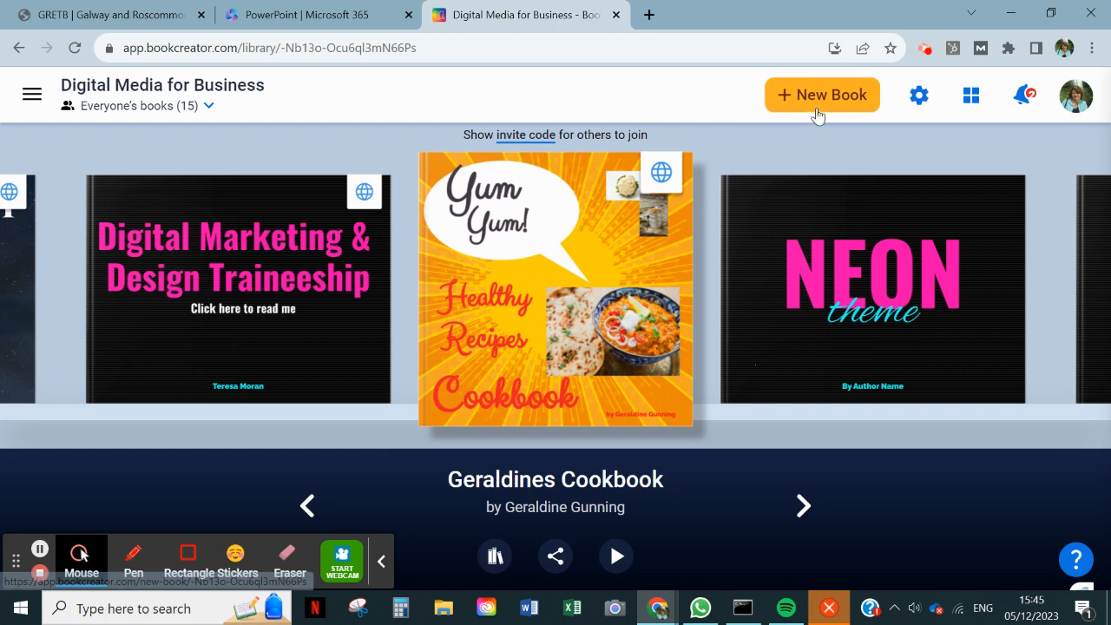
# Step: Look through the templates and themes for a new book, and create a blank Landscape 4:3 book
pyautogui.click(814, 93)
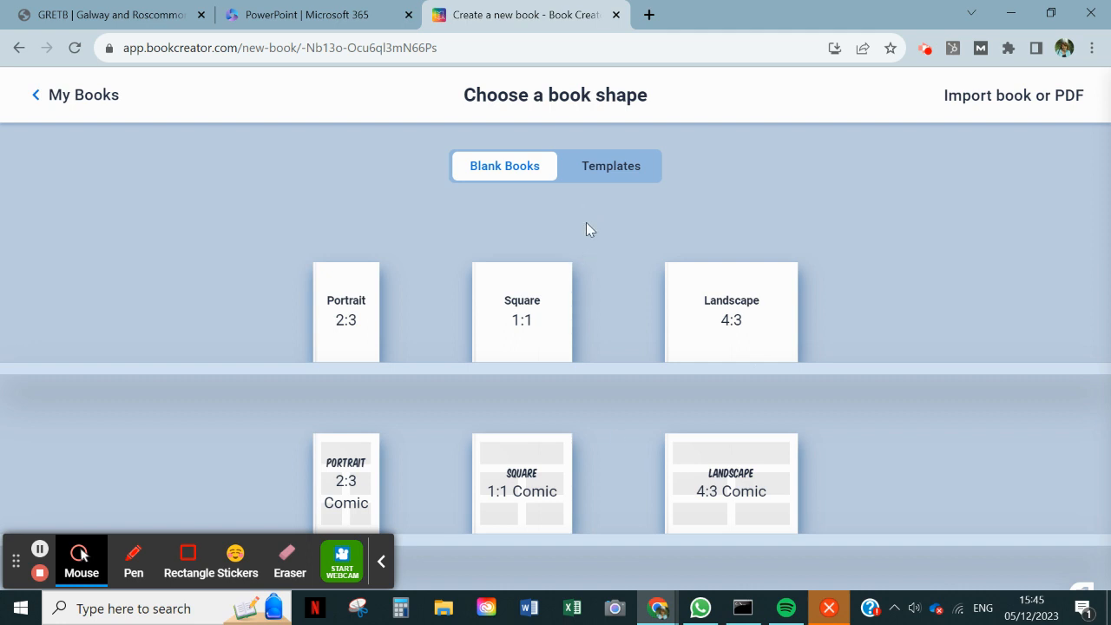
pyautogui.click(598, 174)
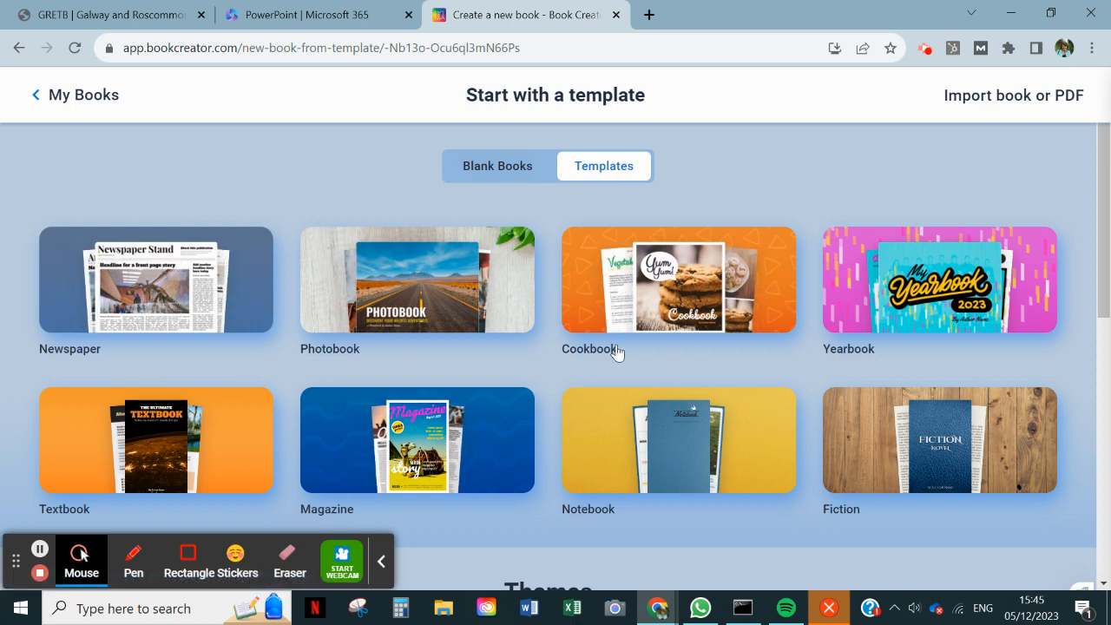
pyautogui.scroll(-5, 538, 375)
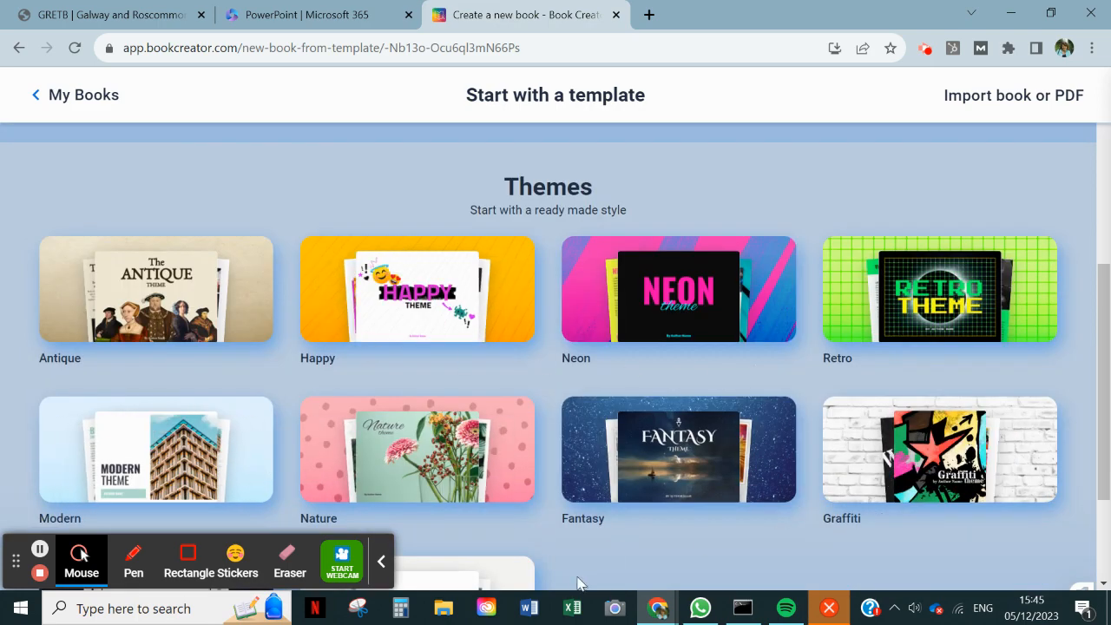
pyautogui.scroll(-2, 568, 560)
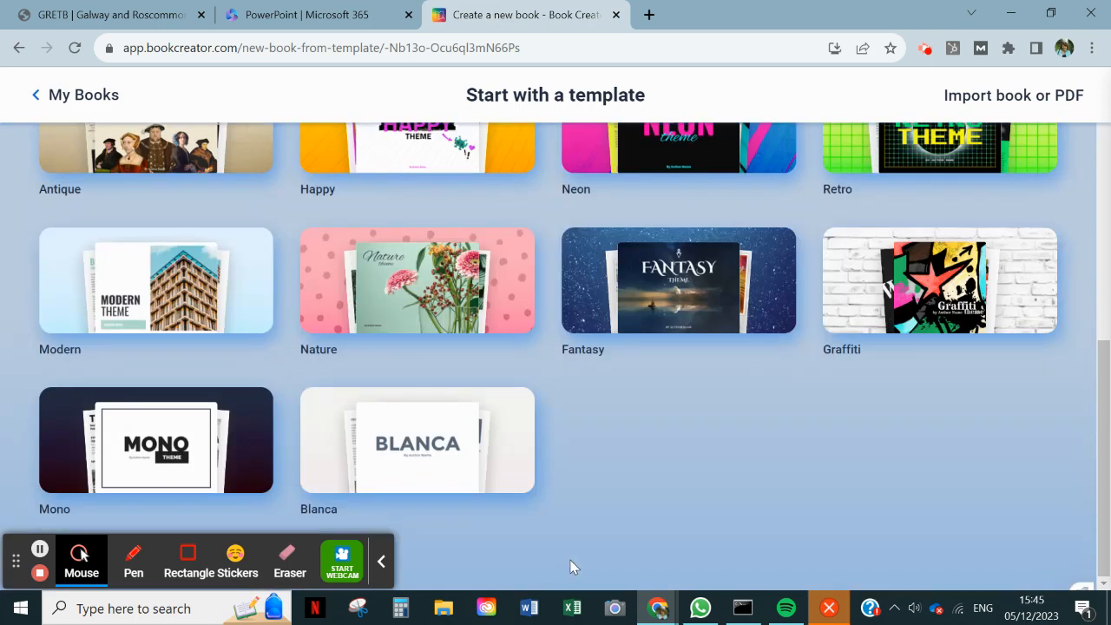
pyautogui.scroll(10, 568, 556)
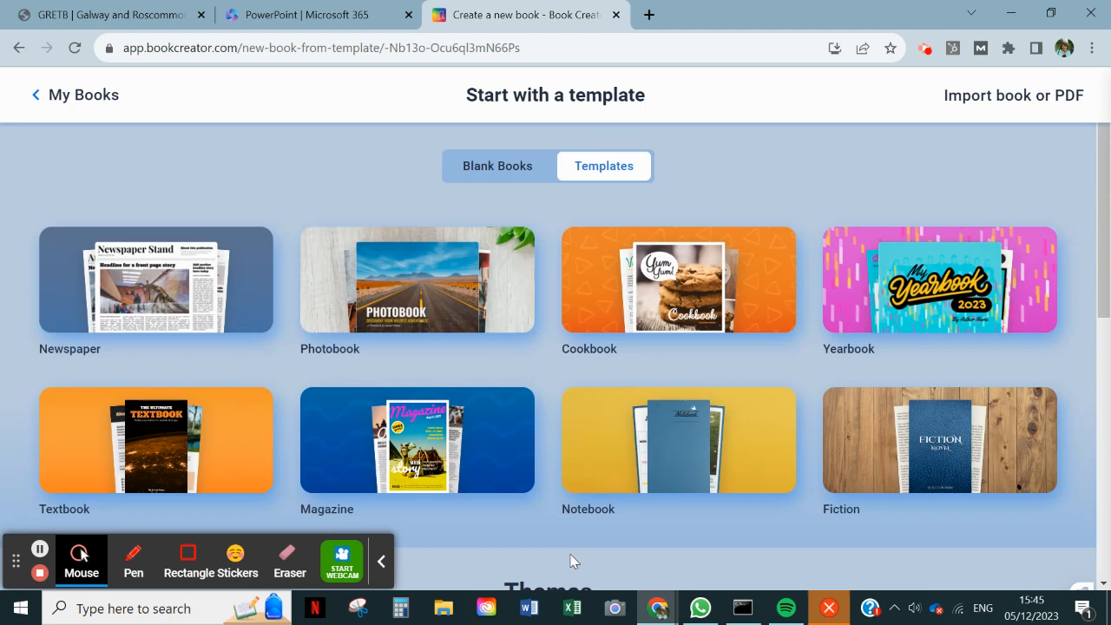
pyautogui.click(480, 169)
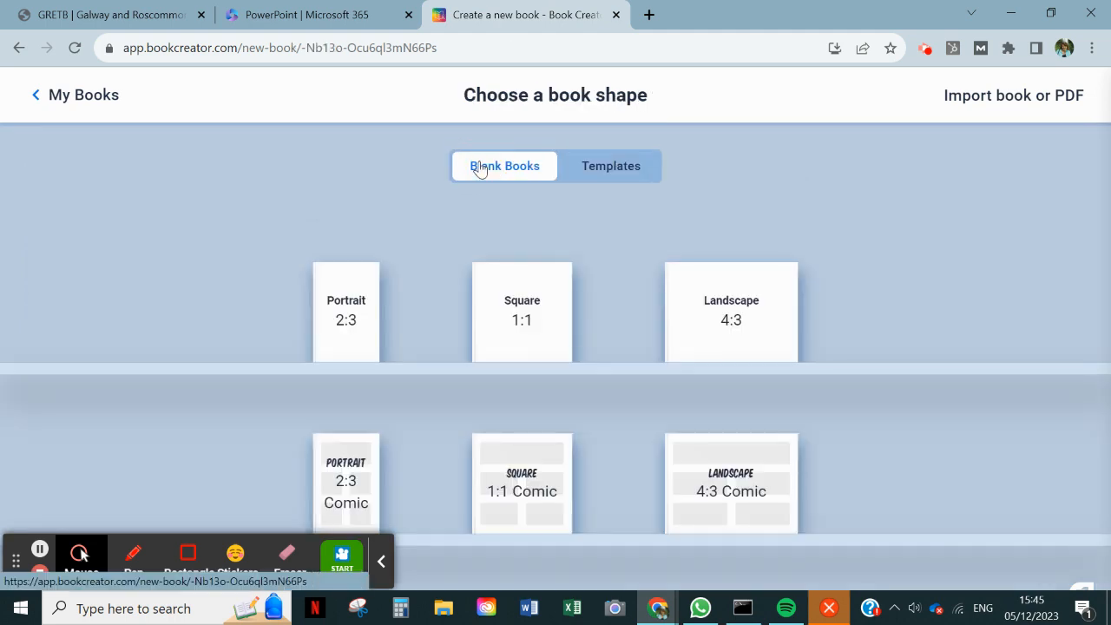
pyautogui.click(723, 323)
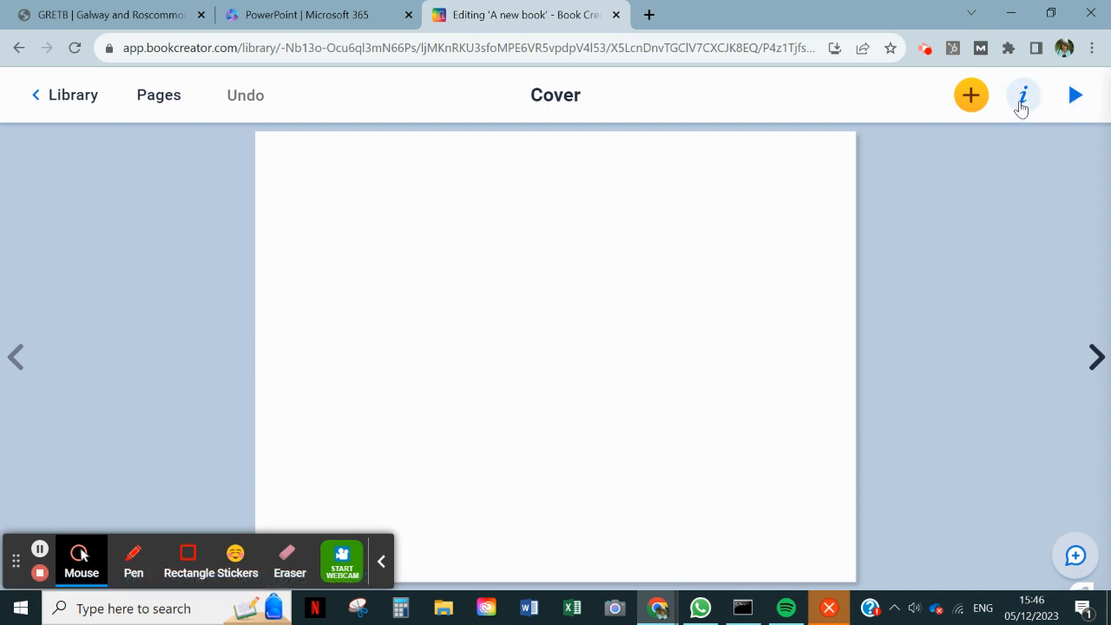
# Step: Insert the image gretb.JPG from the computer's Pictures folder onto the blank cover page
pyautogui.click(973, 99)
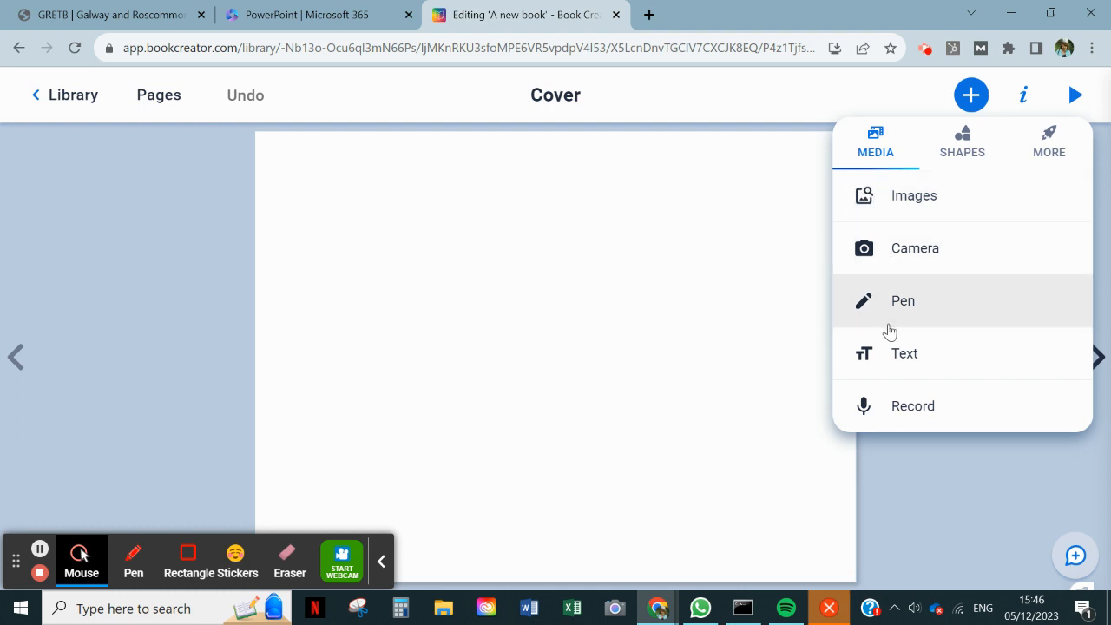
pyautogui.click(954, 149)
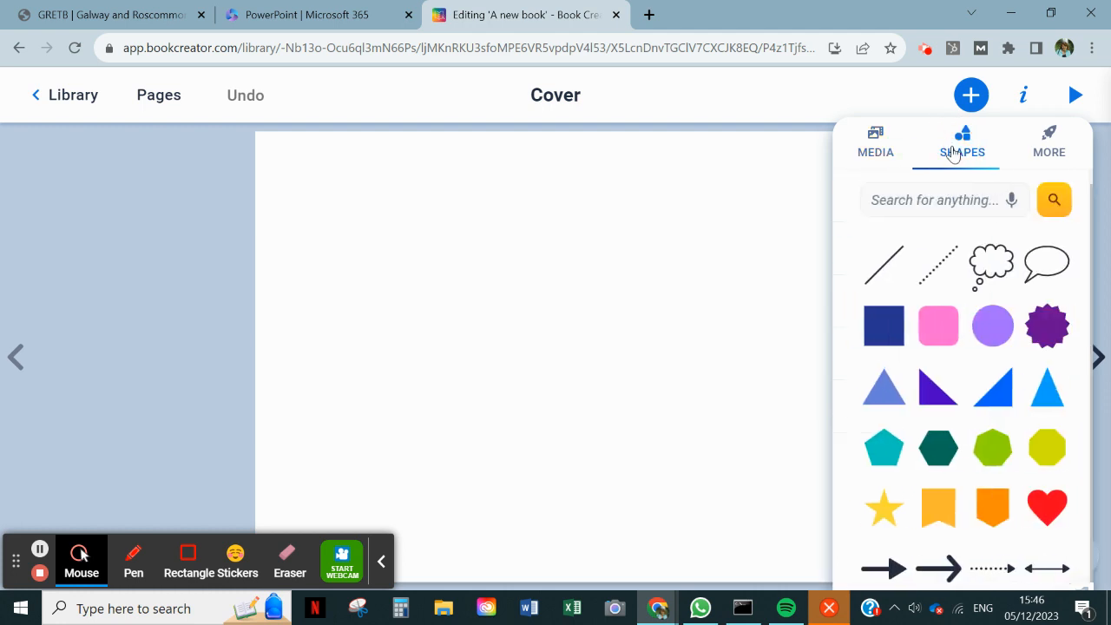
pyautogui.click(1044, 154)
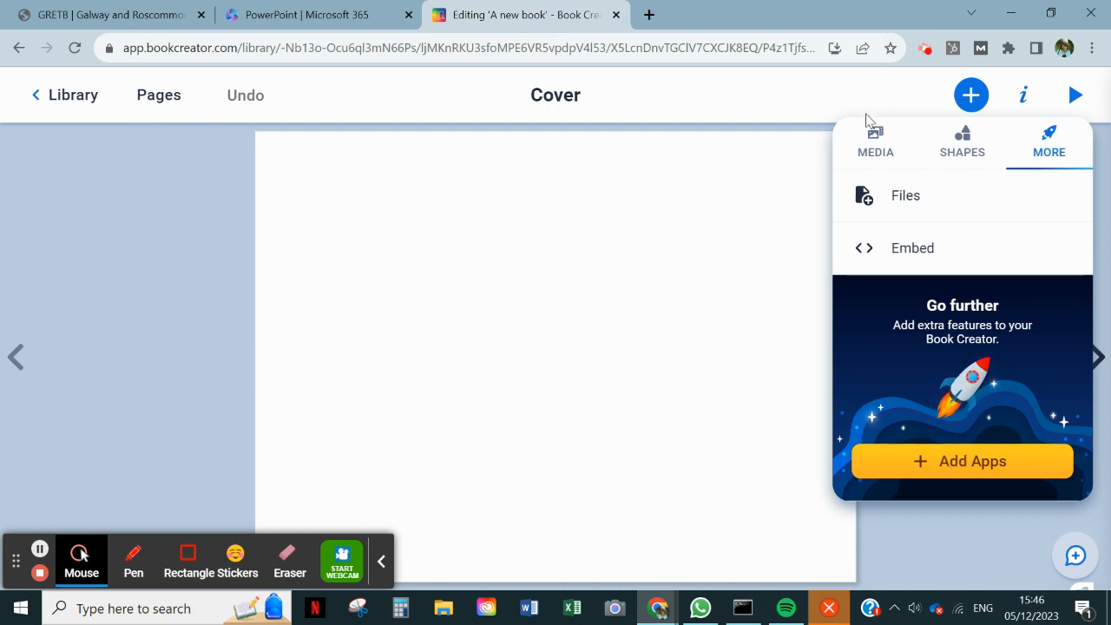
pyautogui.click(867, 146)
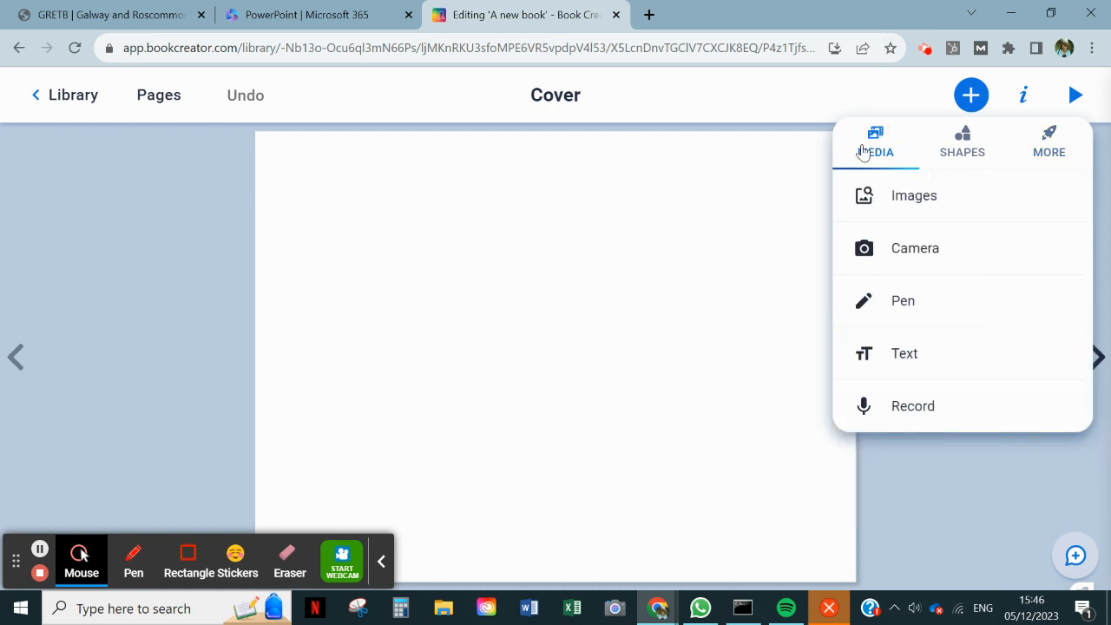
pyautogui.click(862, 210)
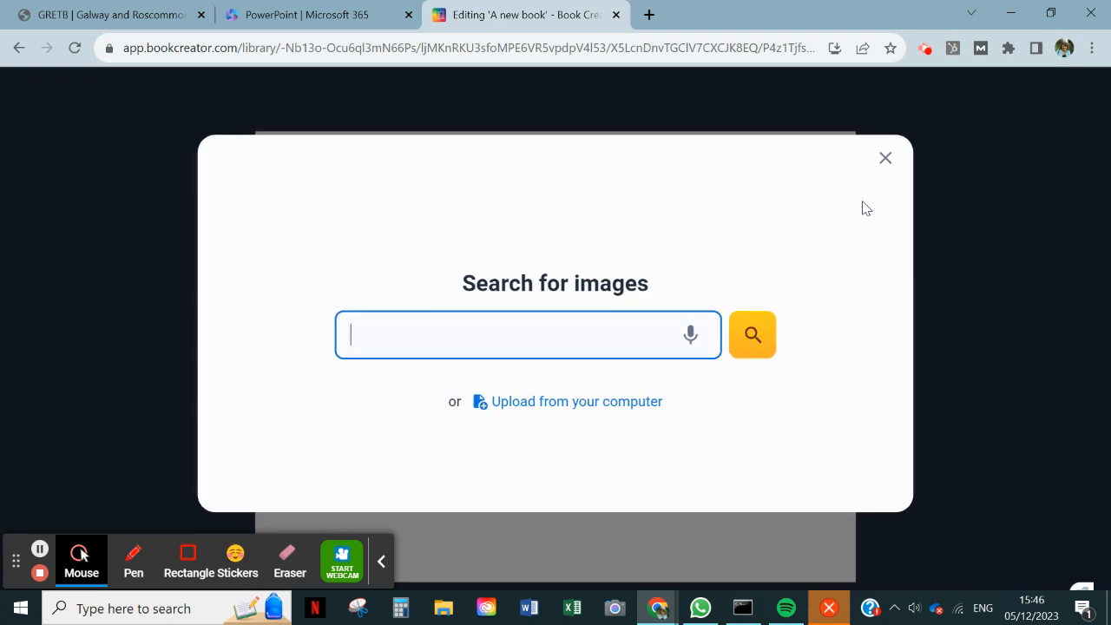
pyautogui.click(556, 413)
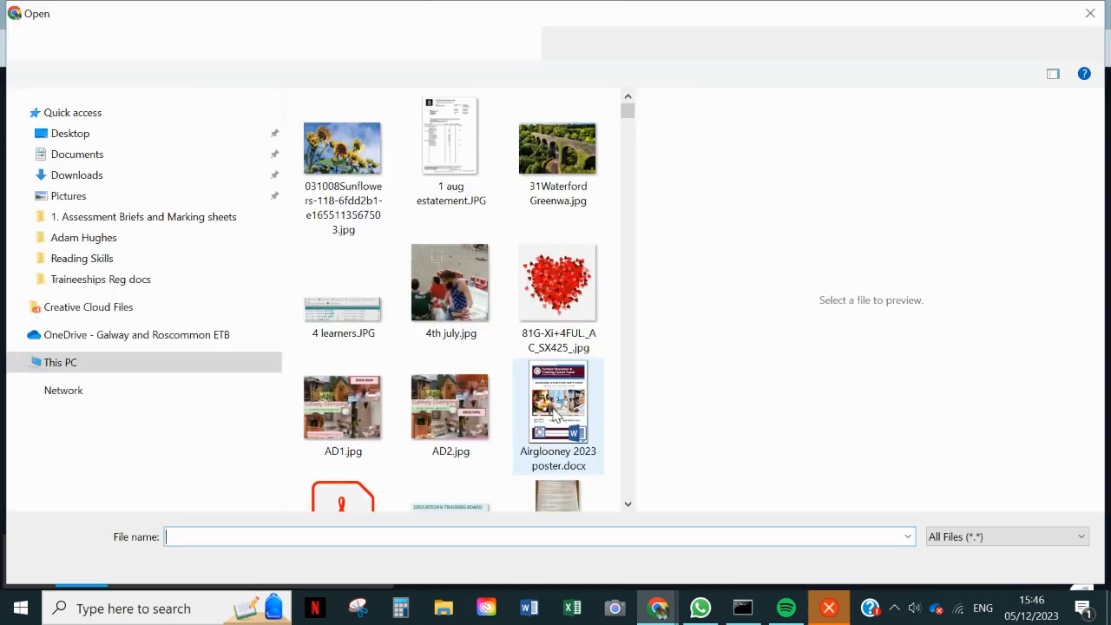
pyautogui.scroll(-3, 389, 425)
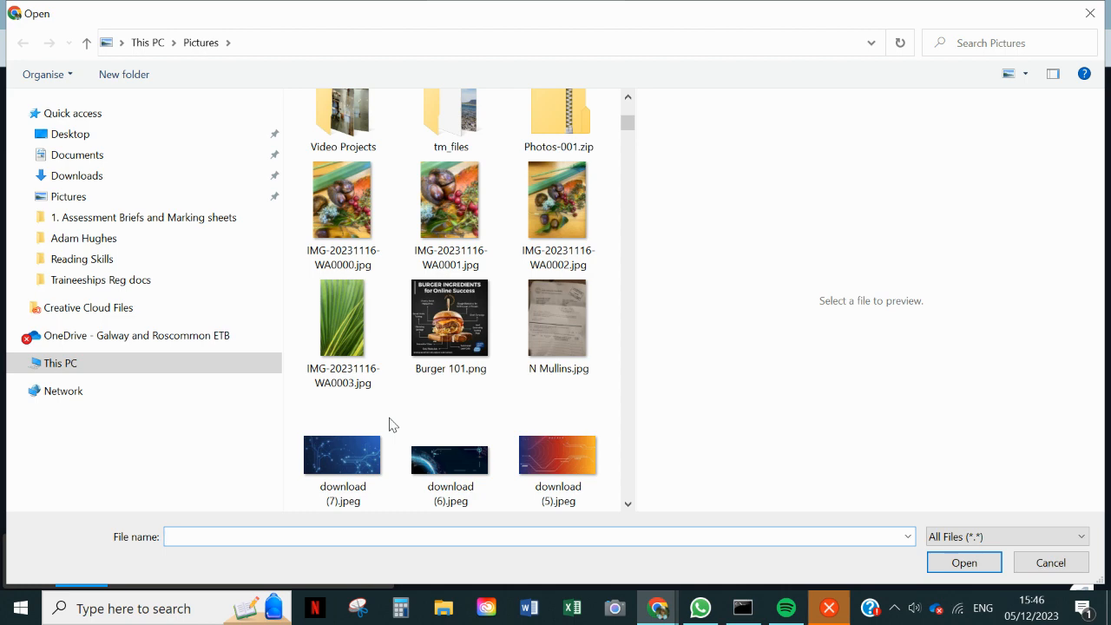
pyautogui.scroll(-3, 389, 424)
pyautogui.scroll(-15, 389, 425)
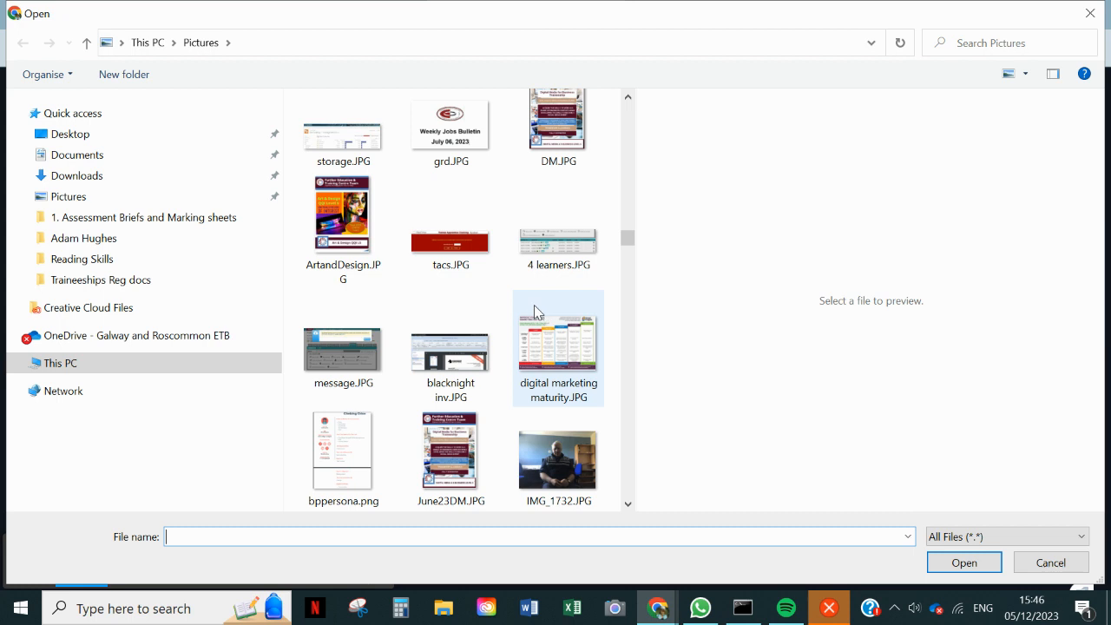
pyautogui.scroll(3, 534, 305)
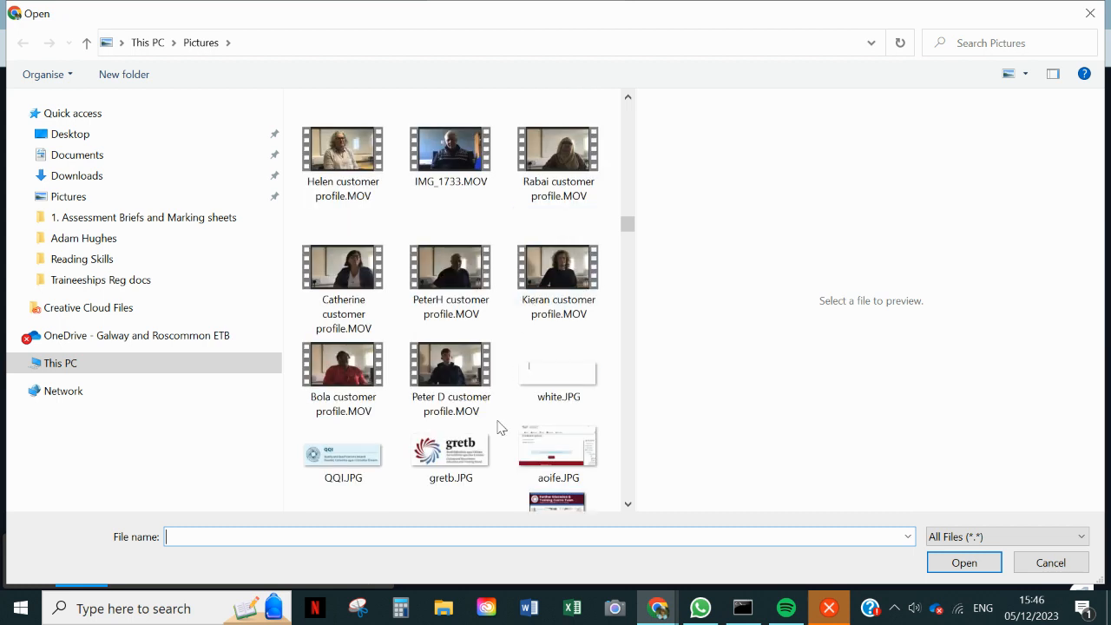
pyautogui.click(450, 457)
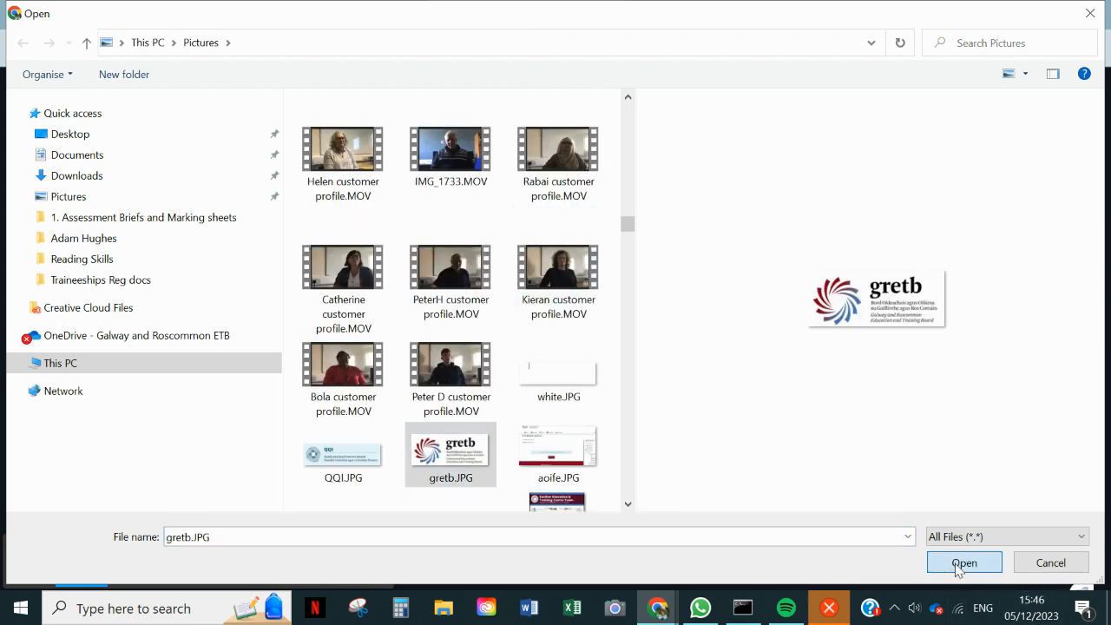
pyautogui.click(963, 563)
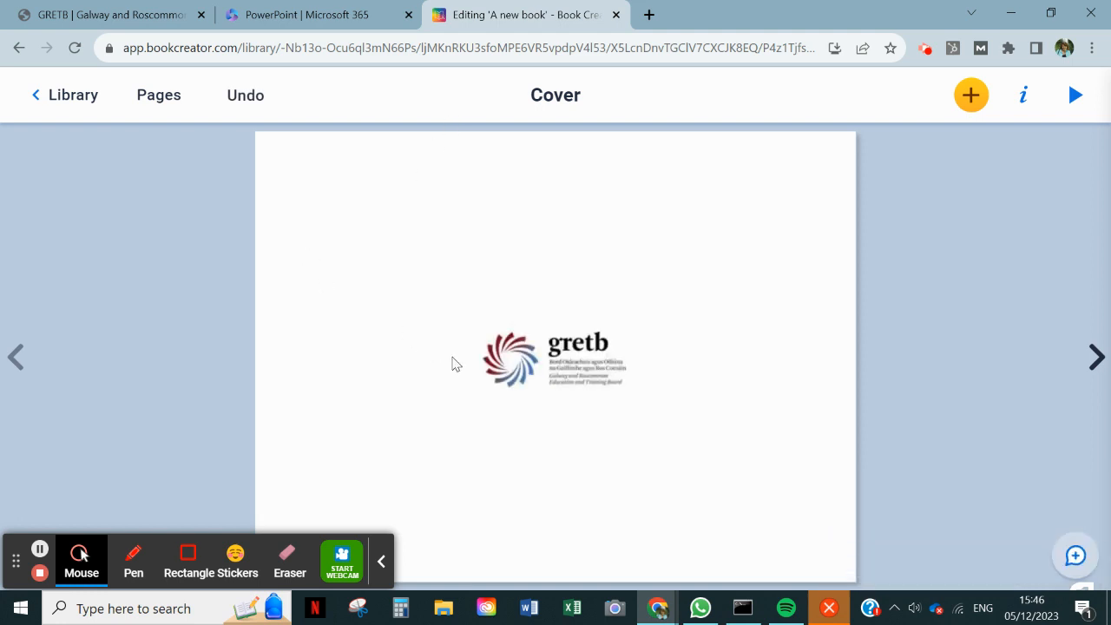
# Step: Move the gretb logo to the upper-left corner of the cover page and enlarge it by about a third
pyautogui.moveTo(552, 375); pyautogui.dragTo(374, 202)
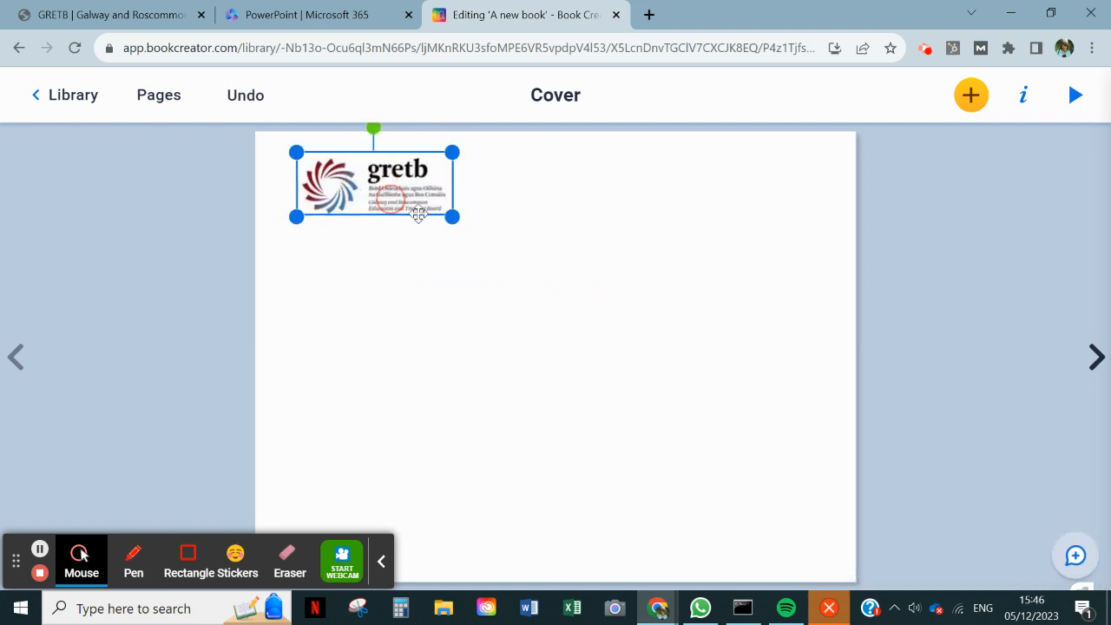
pyautogui.moveTo(451, 217); pyautogui.dragTo(507, 265)
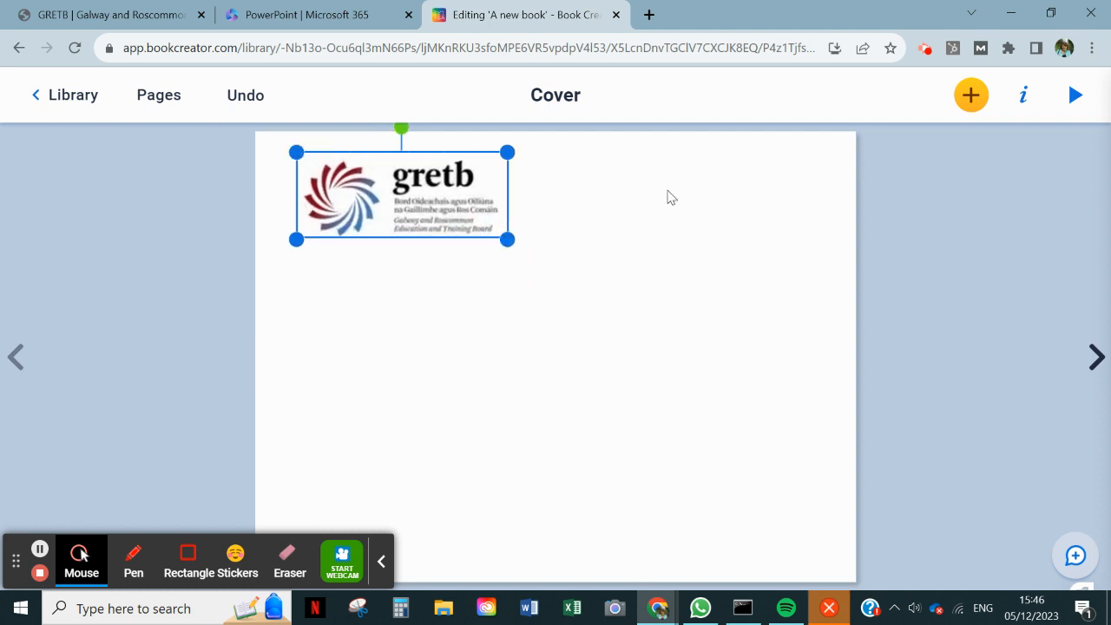
pyautogui.click(669, 196)
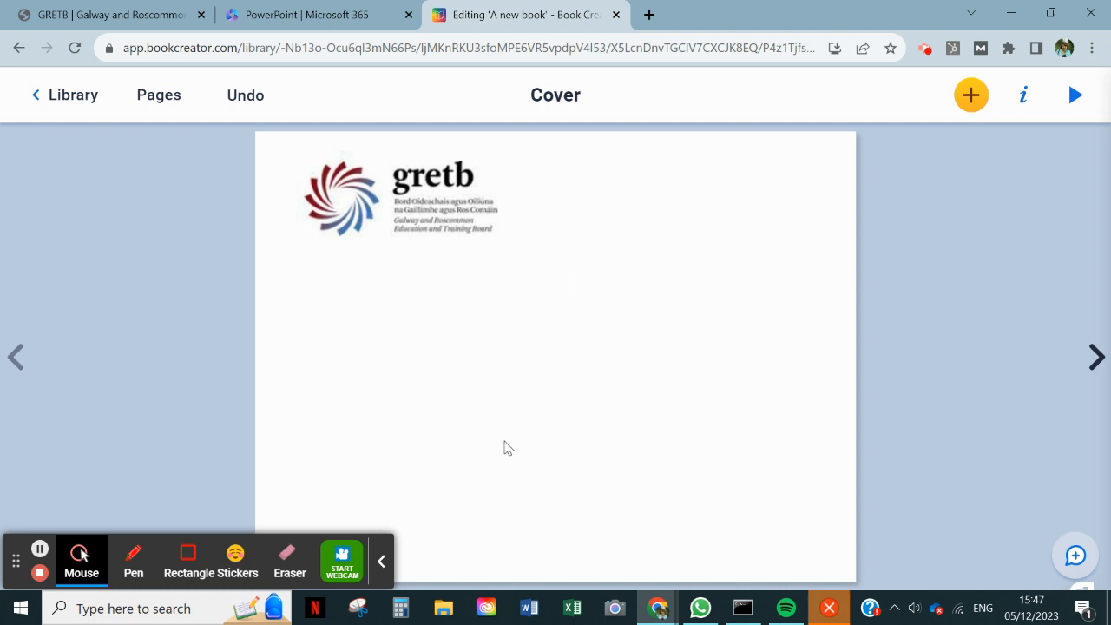
pyautogui.click(961, 102)
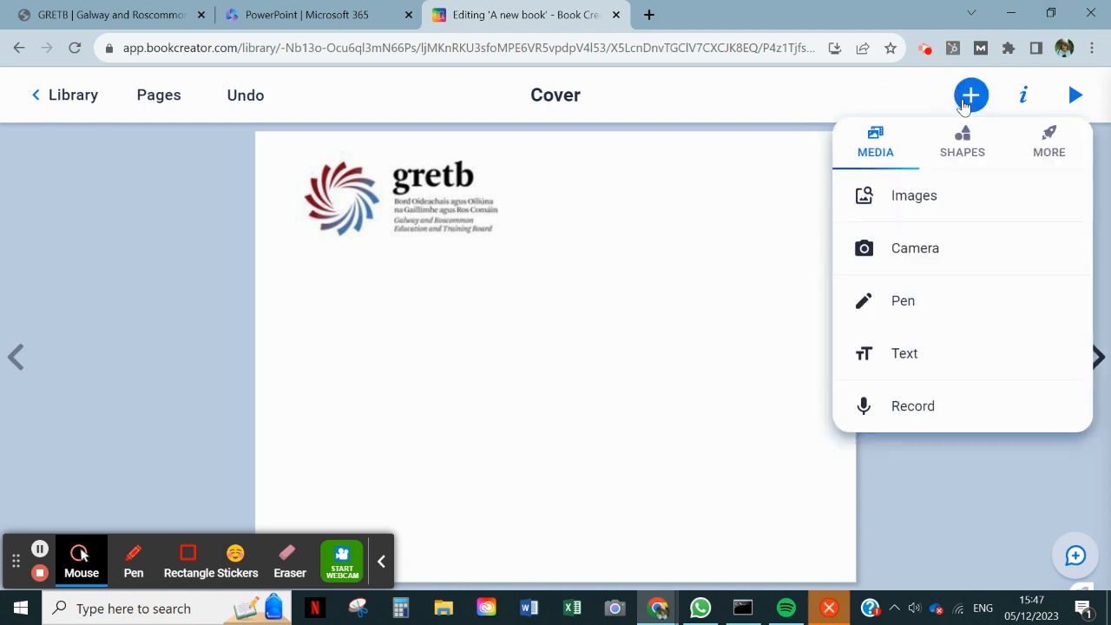
pyautogui.click(915, 196)
pyautogui.click(552, 406)
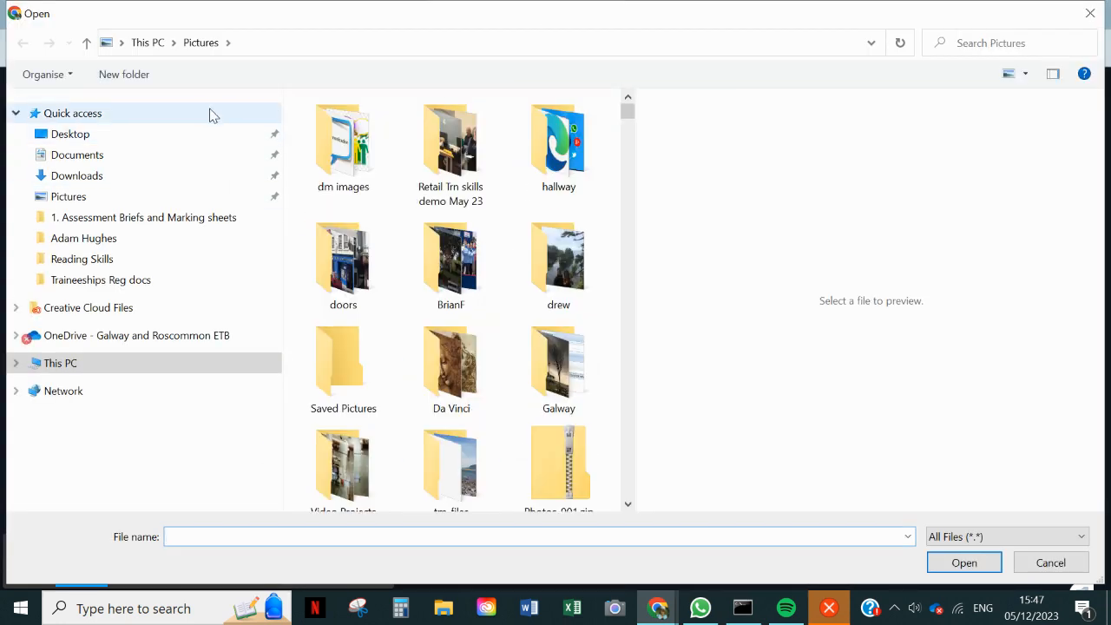
pyautogui.scroll(-4, 392, 313)
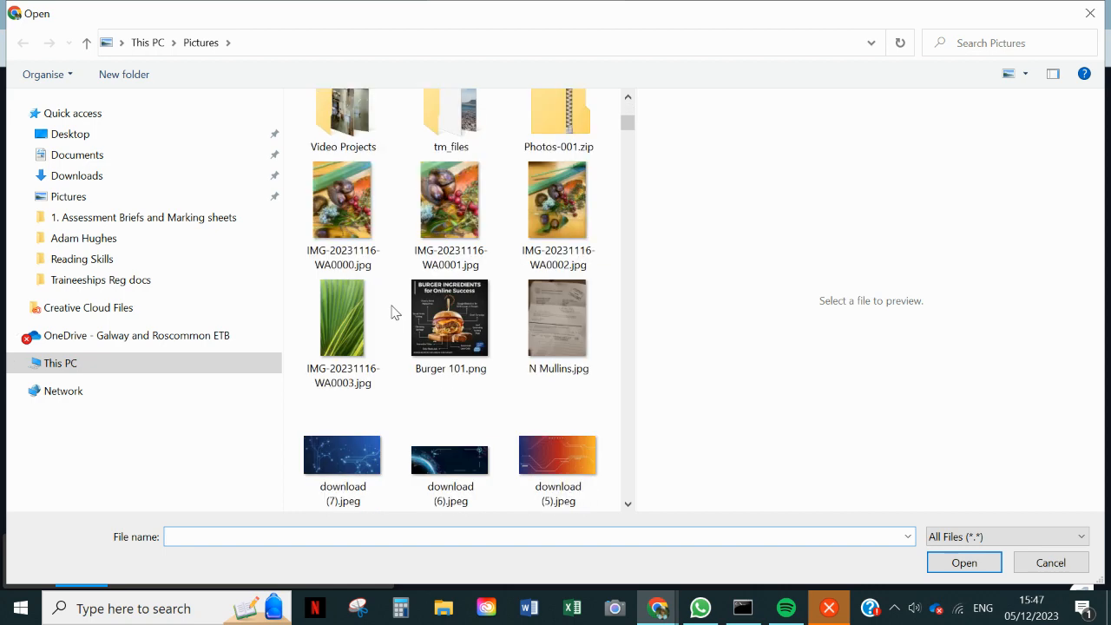
pyautogui.scroll(-4, 392, 312)
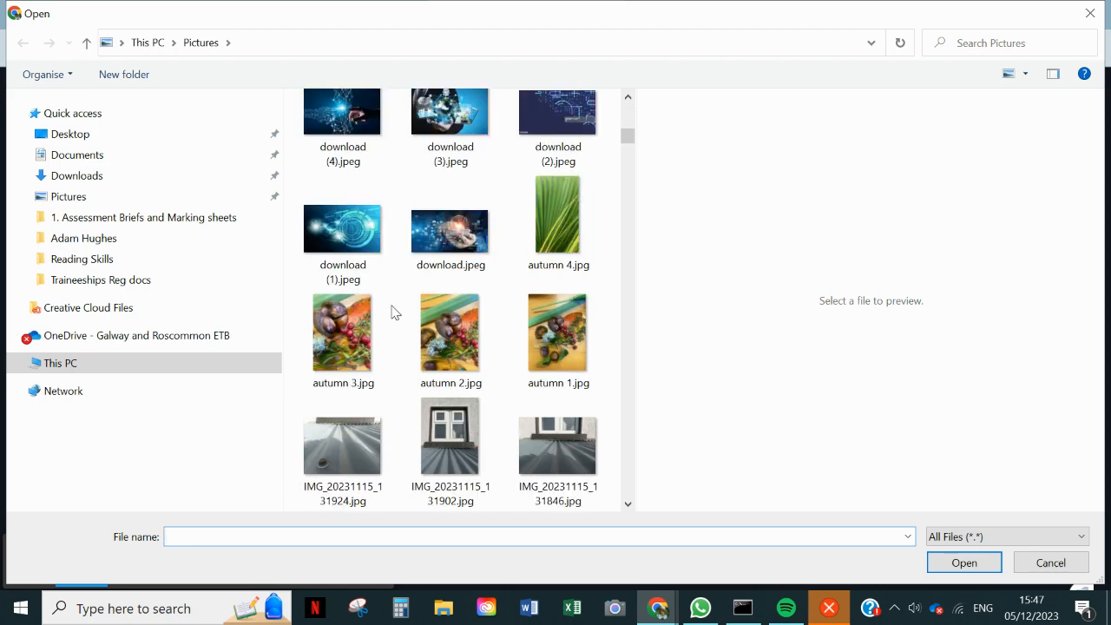
pyautogui.scroll(-10, 392, 312)
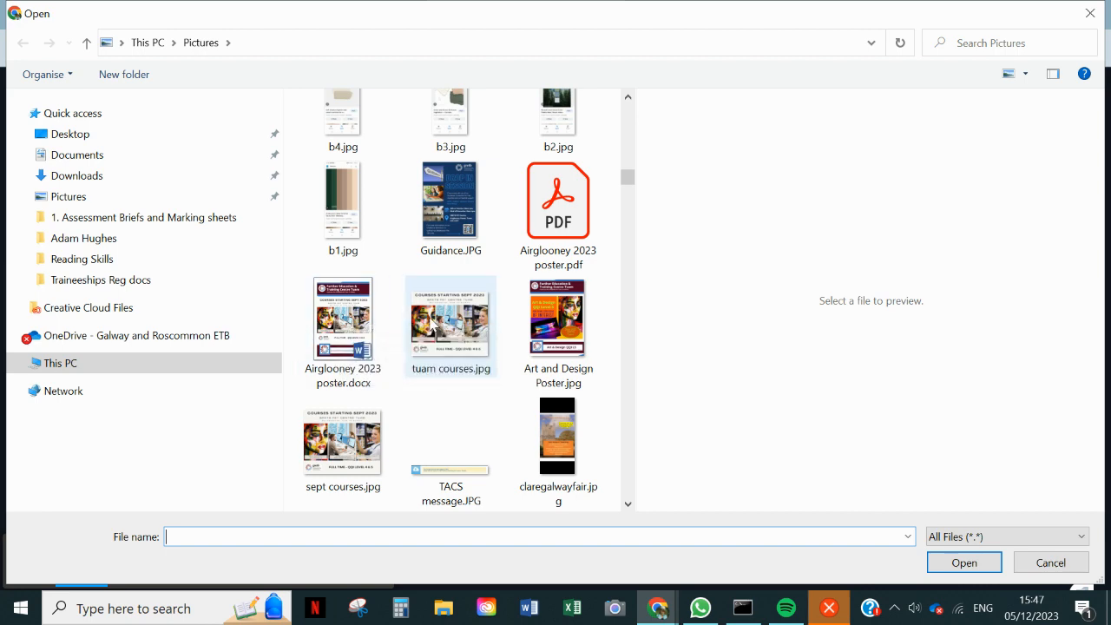
pyautogui.scroll(-5, 431, 324)
pyautogui.scroll(-6, 431, 323)
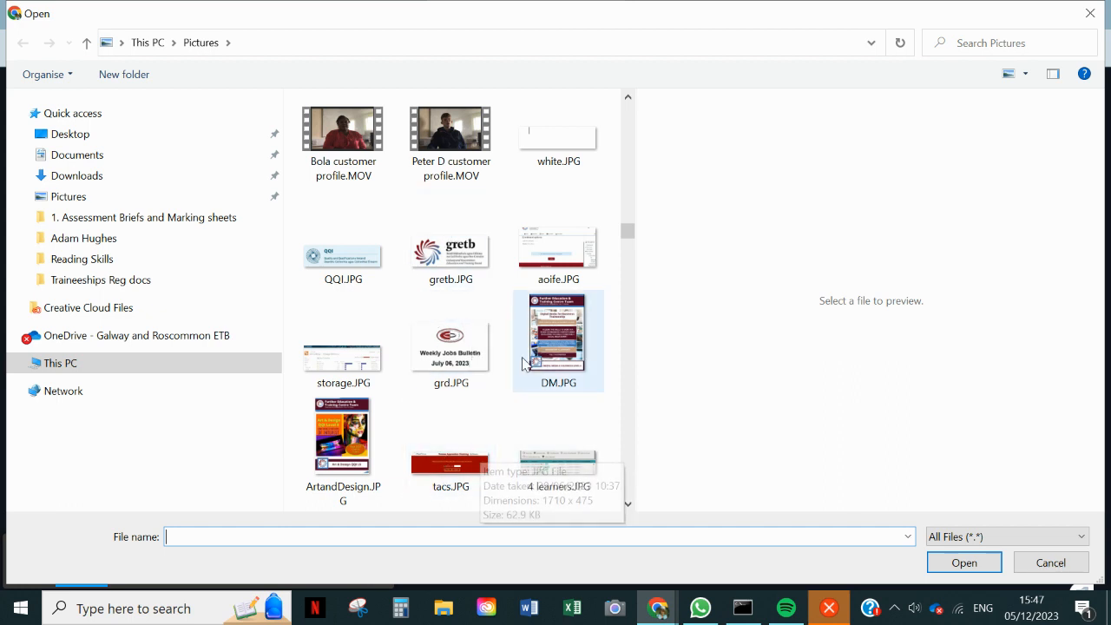
pyautogui.click(565, 330)
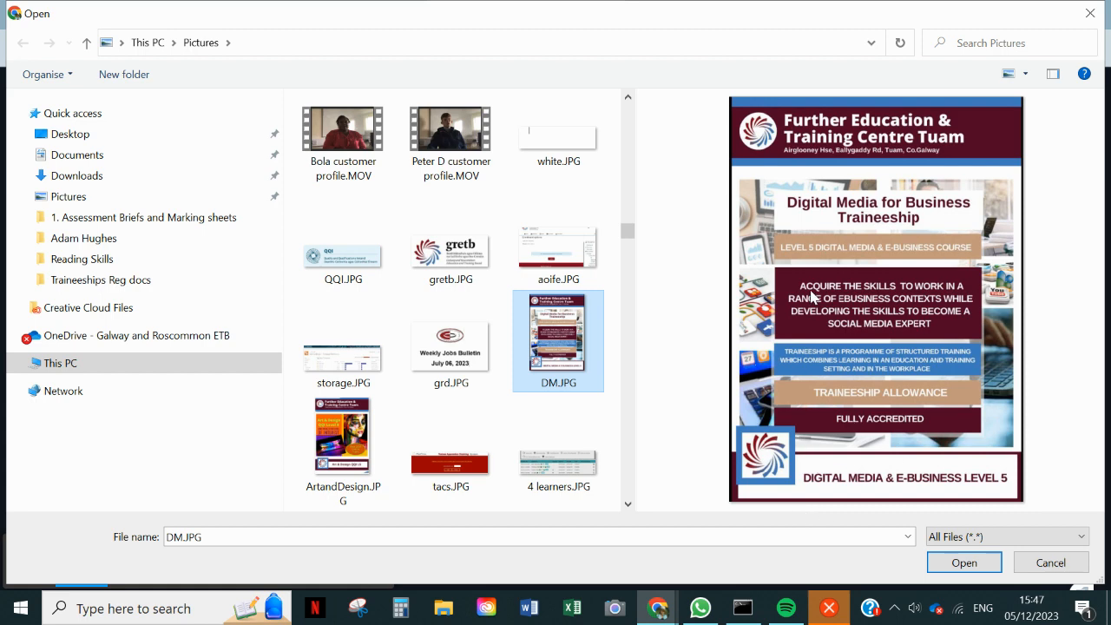
pyautogui.click(1041, 566)
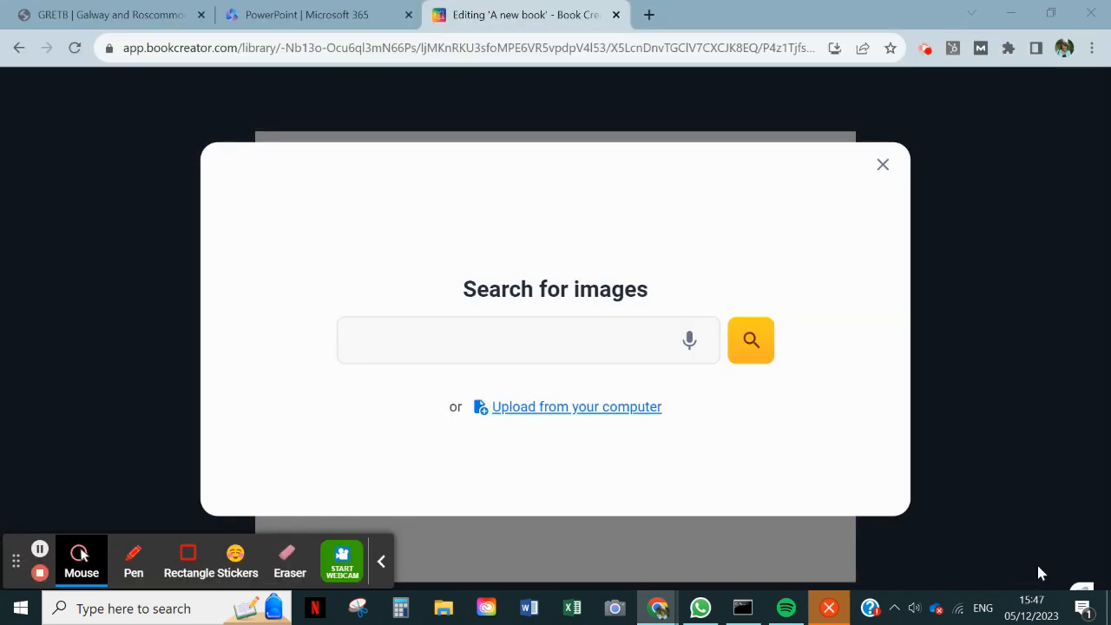
pyautogui.click(879, 168)
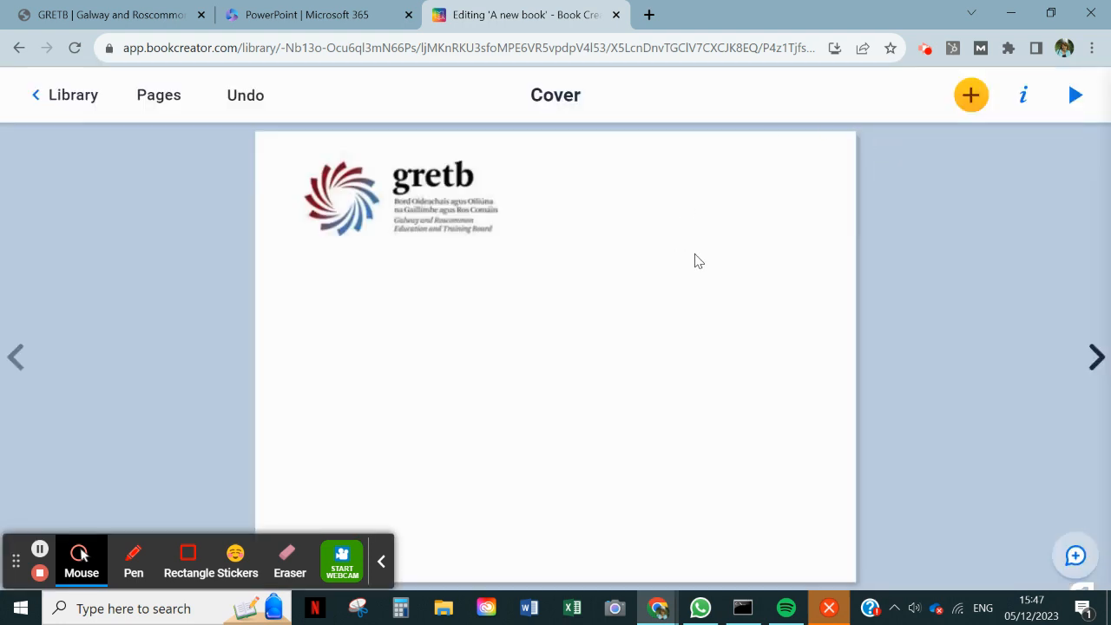
pyautogui.click(973, 98)
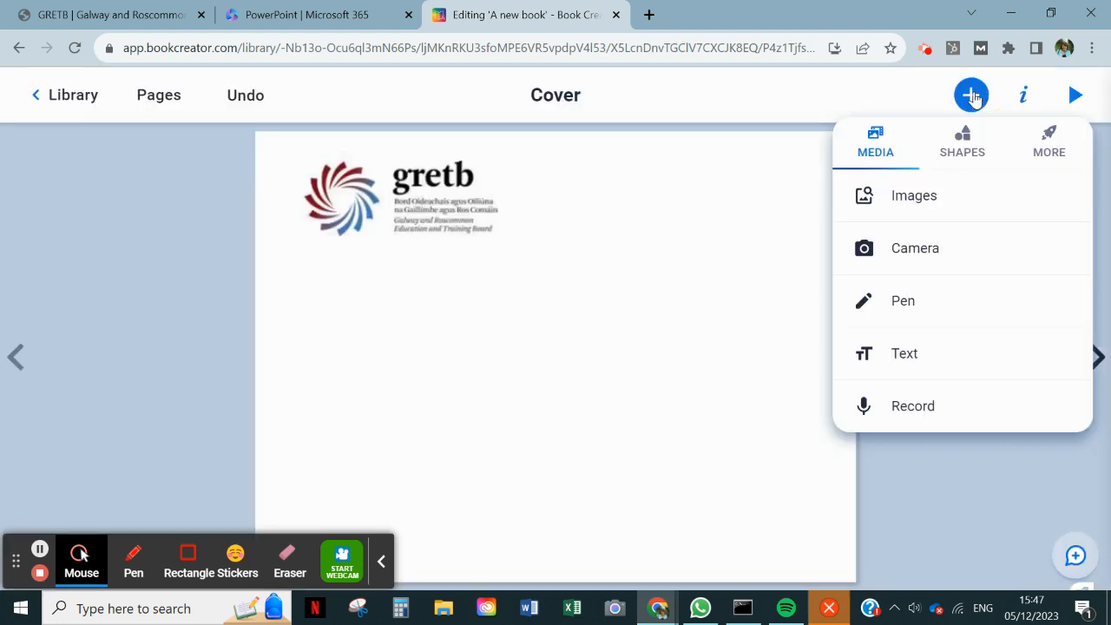
pyautogui.click(598, 258)
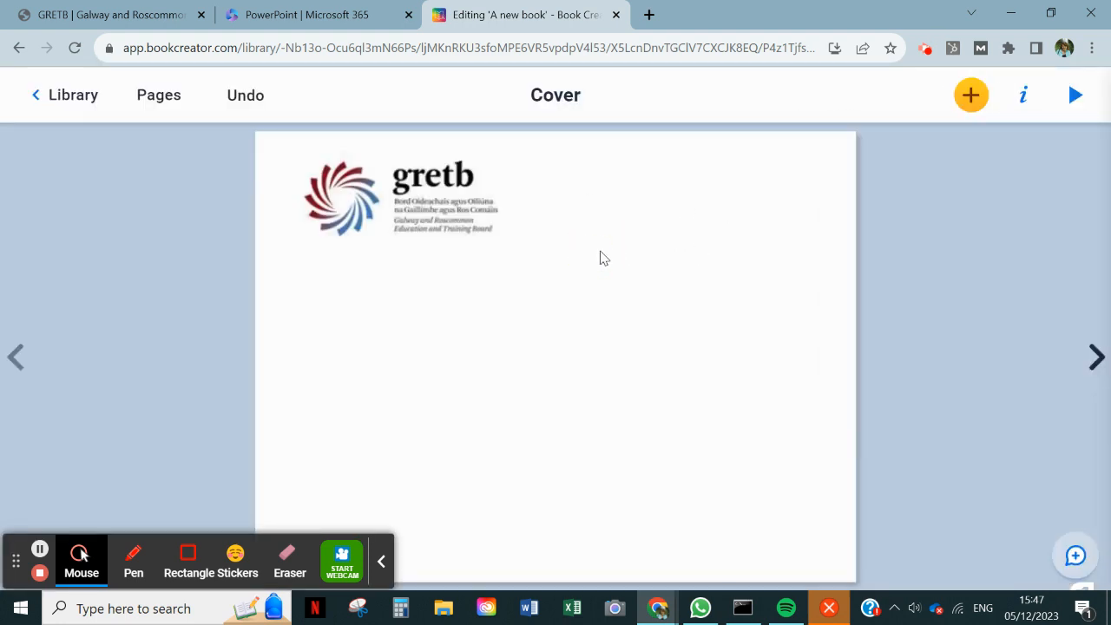
# Step: Go to page 3 of the book and insert the image June23DM.JPG from the computer's Pictures folder
pyautogui.click(1097, 359)
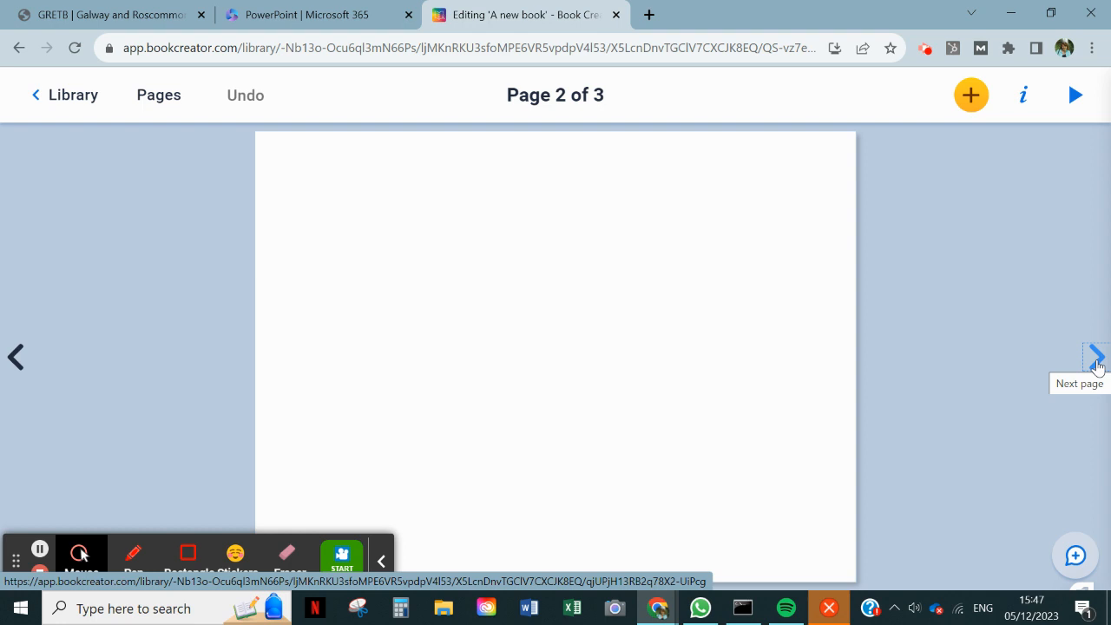
pyautogui.click(1096, 360)
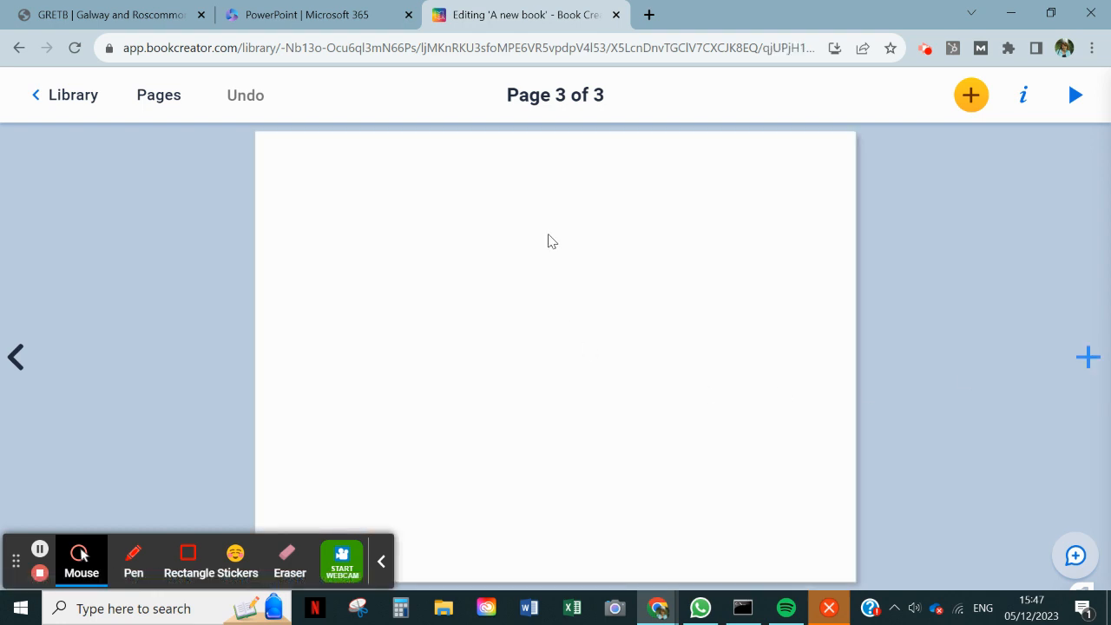
pyautogui.click(973, 101)
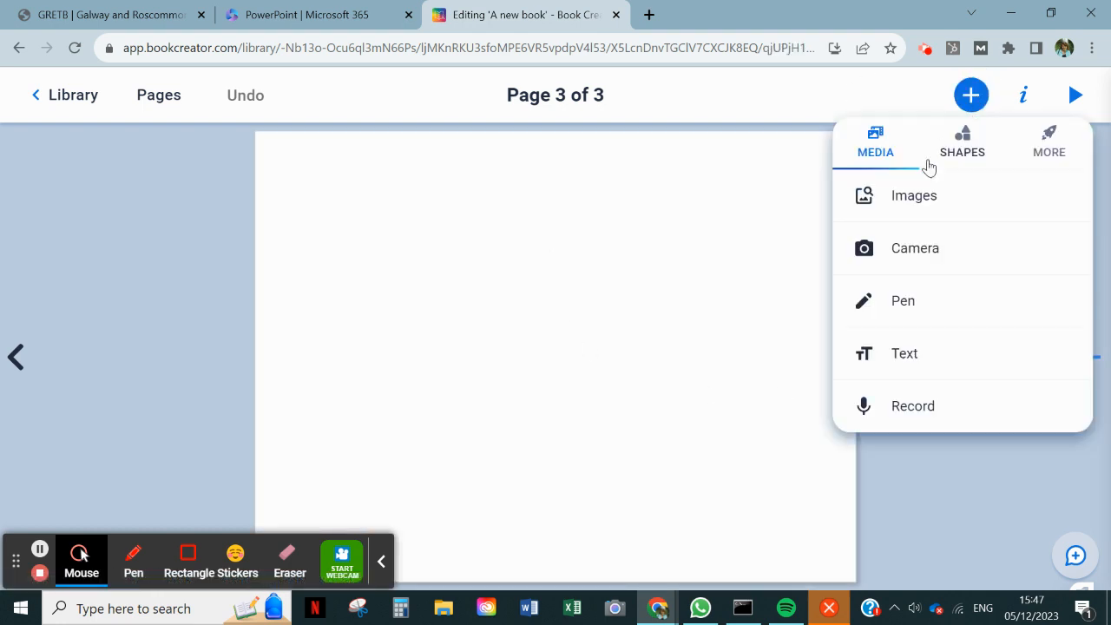
pyautogui.click(907, 198)
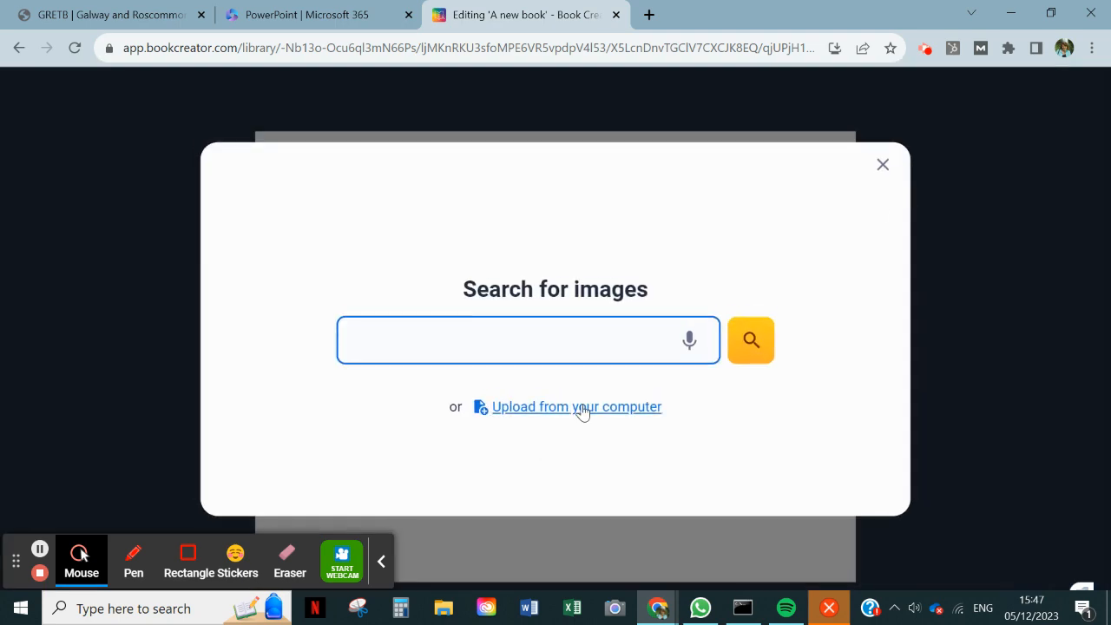
pyautogui.click(581, 408)
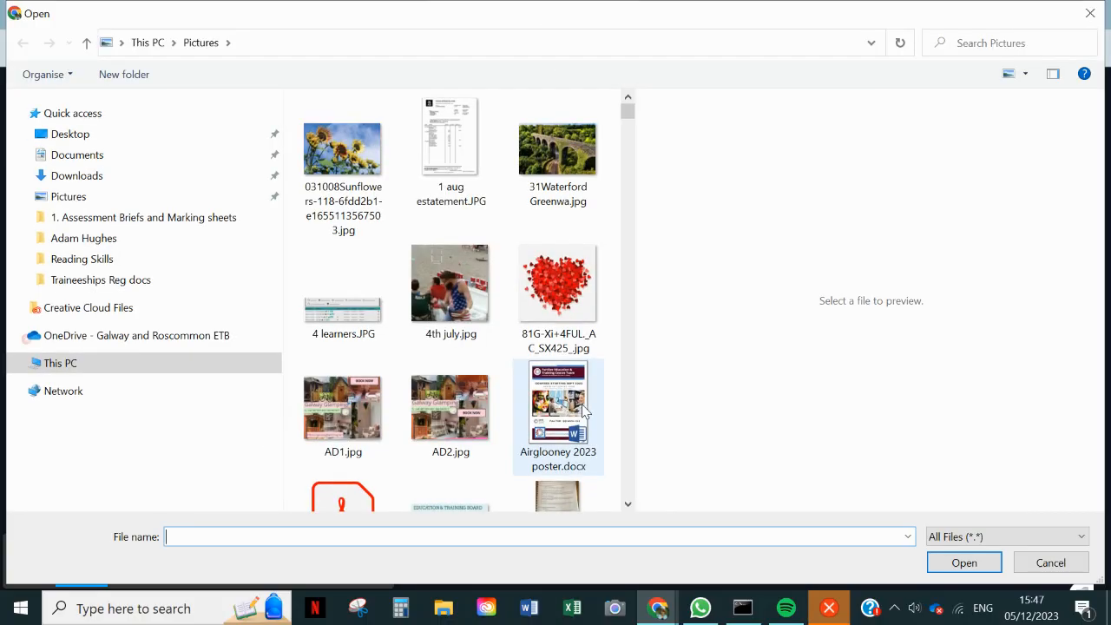
pyautogui.scroll(-1, 540, 380)
pyautogui.scroll(-10, 540, 380)
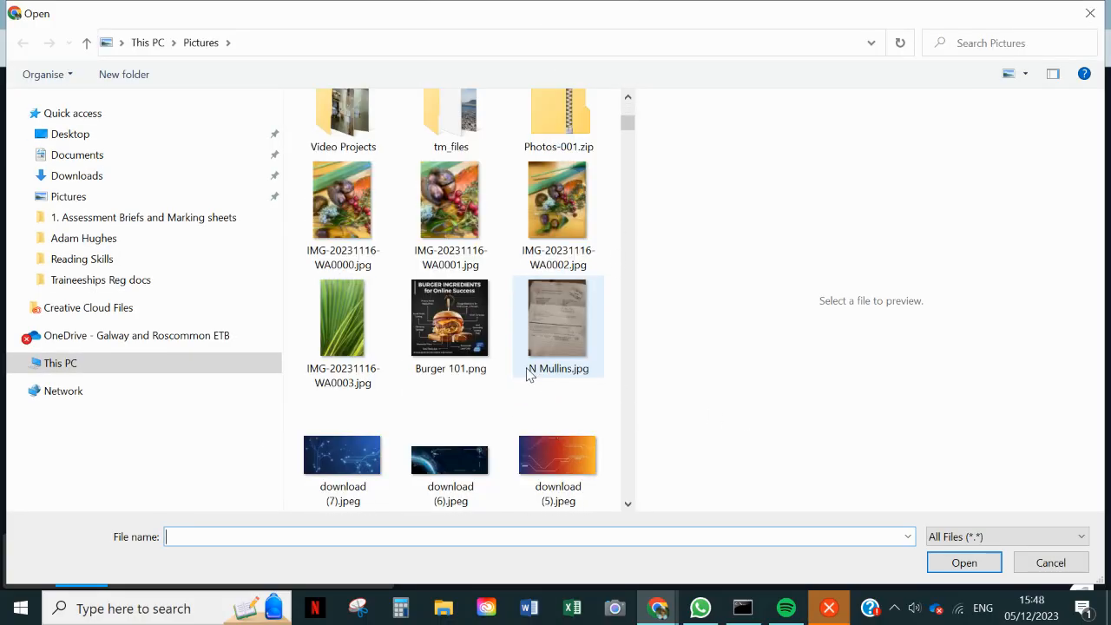
pyautogui.scroll(-4, 526, 372)
pyautogui.scroll(-15, 525, 372)
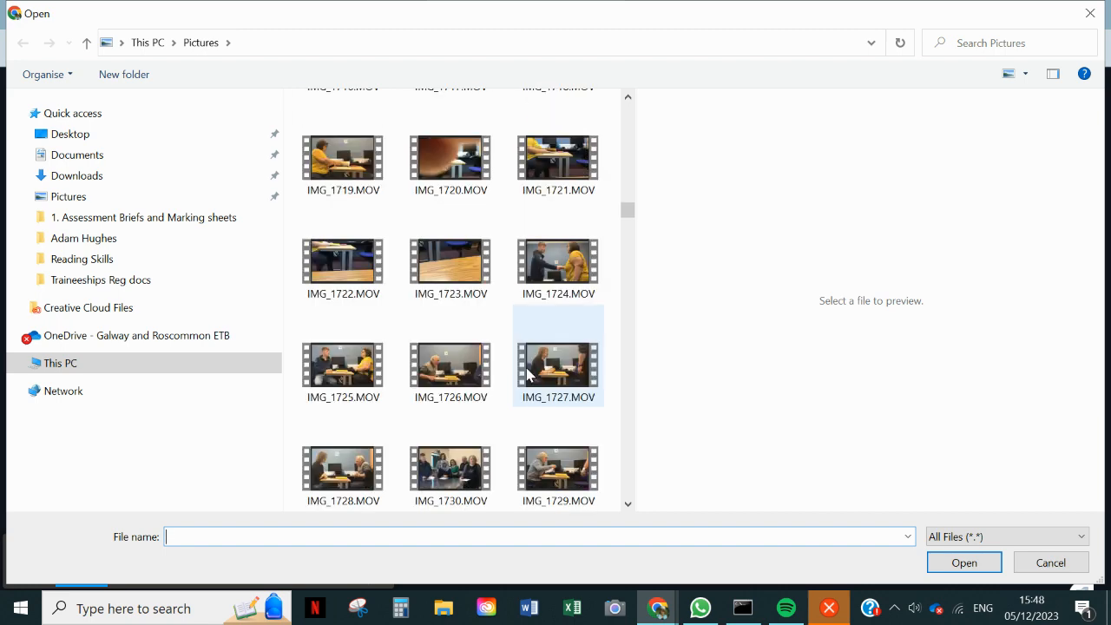
pyautogui.scroll(-8, 526, 372)
pyautogui.scroll(-8, 524, 372)
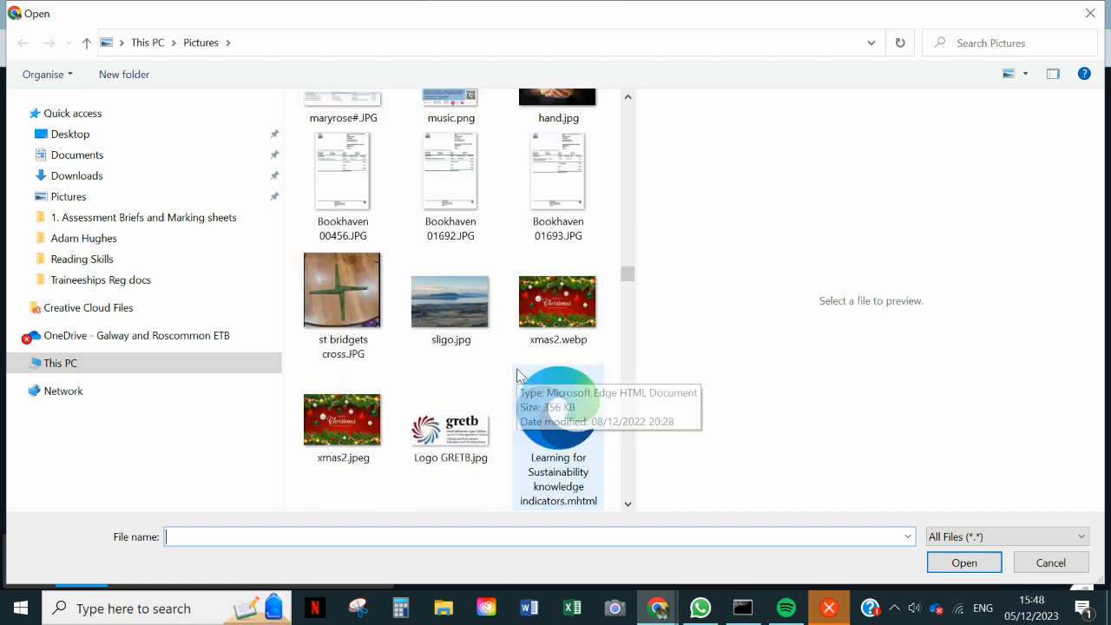
pyautogui.scroll(-3, 517, 375)
pyautogui.scroll(-3, 519, 375)
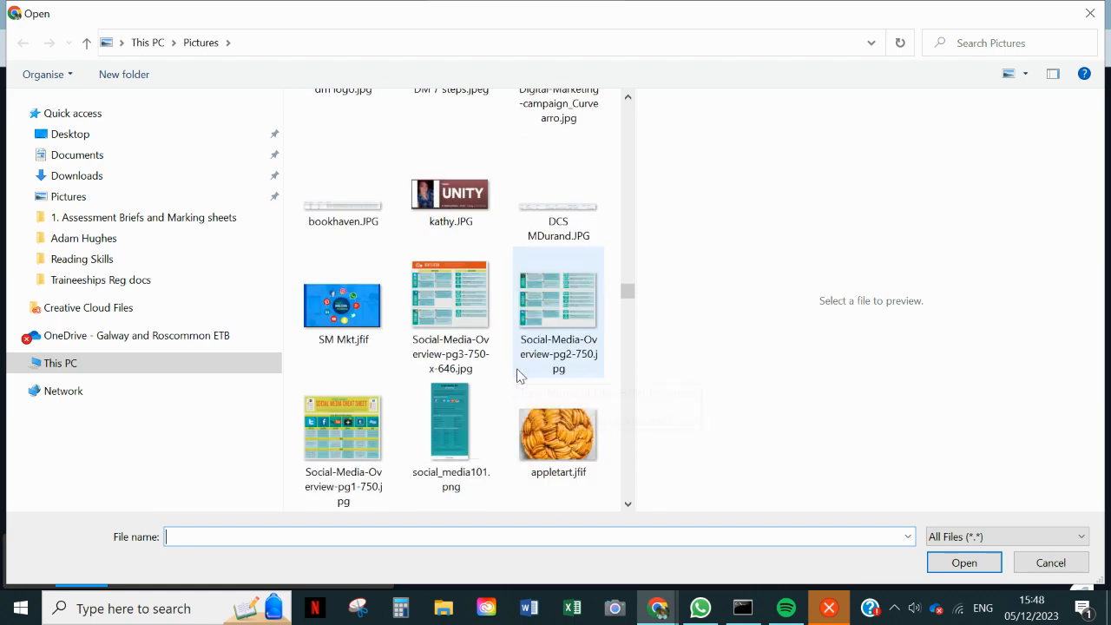
pyautogui.scroll(-10, 517, 375)
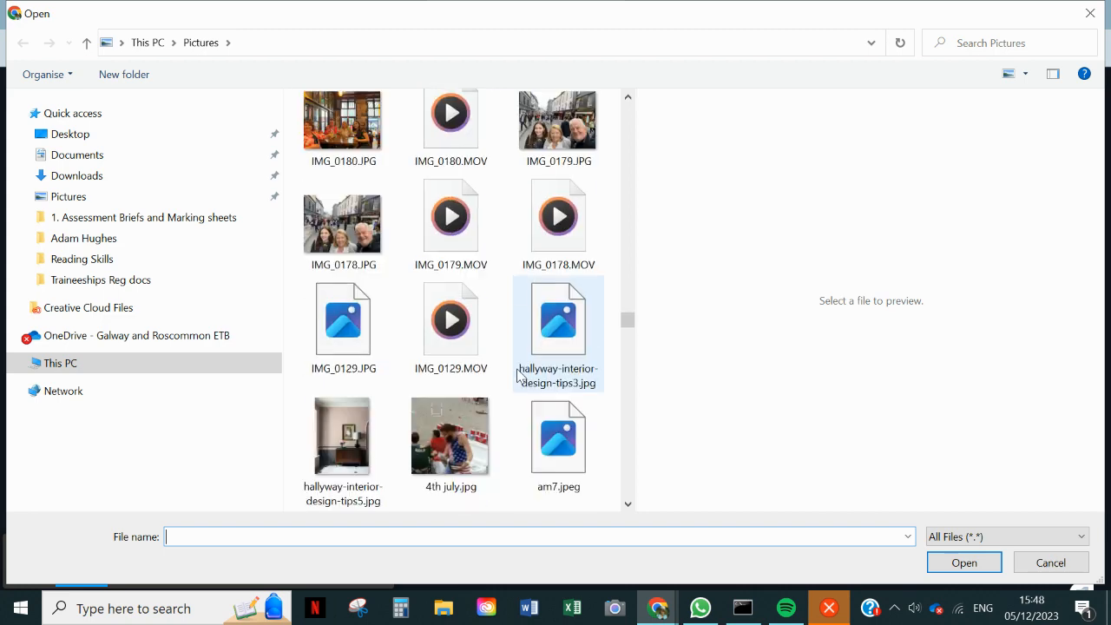
pyautogui.scroll(-5, 517, 375)
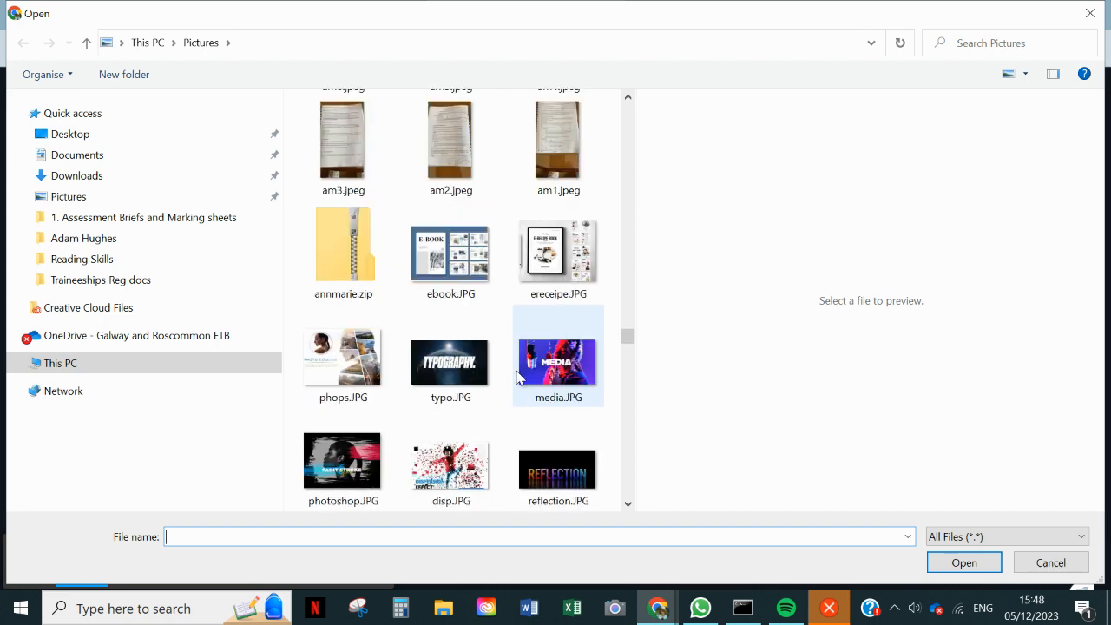
pyautogui.click(455, 479)
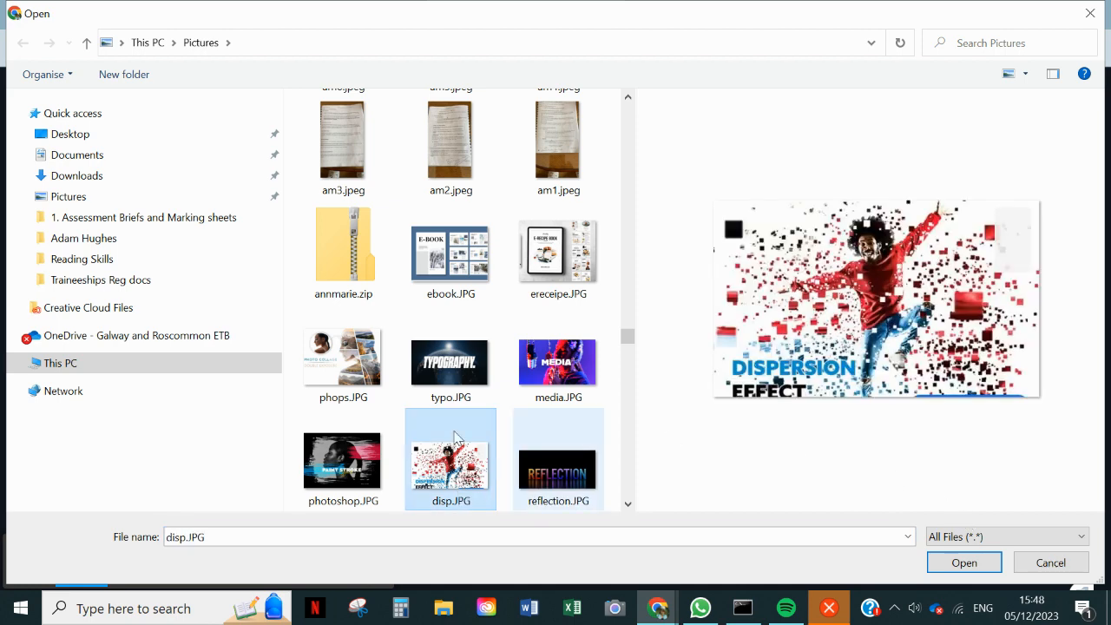
pyautogui.scroll(-10, 466, 391)
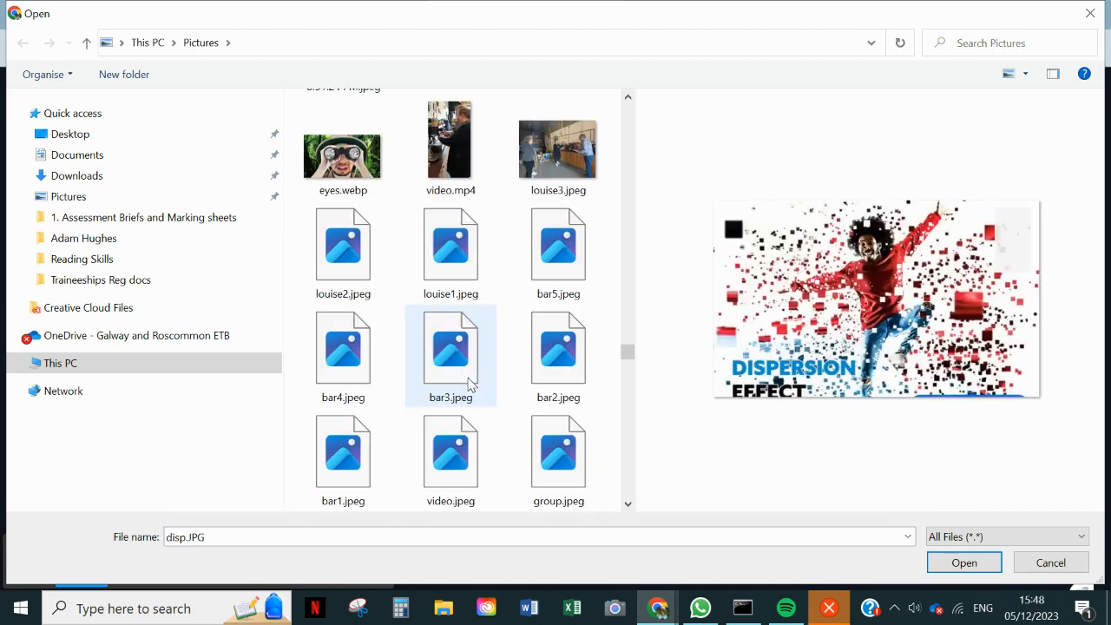
pyautogui.scroll(10, 469, 382)
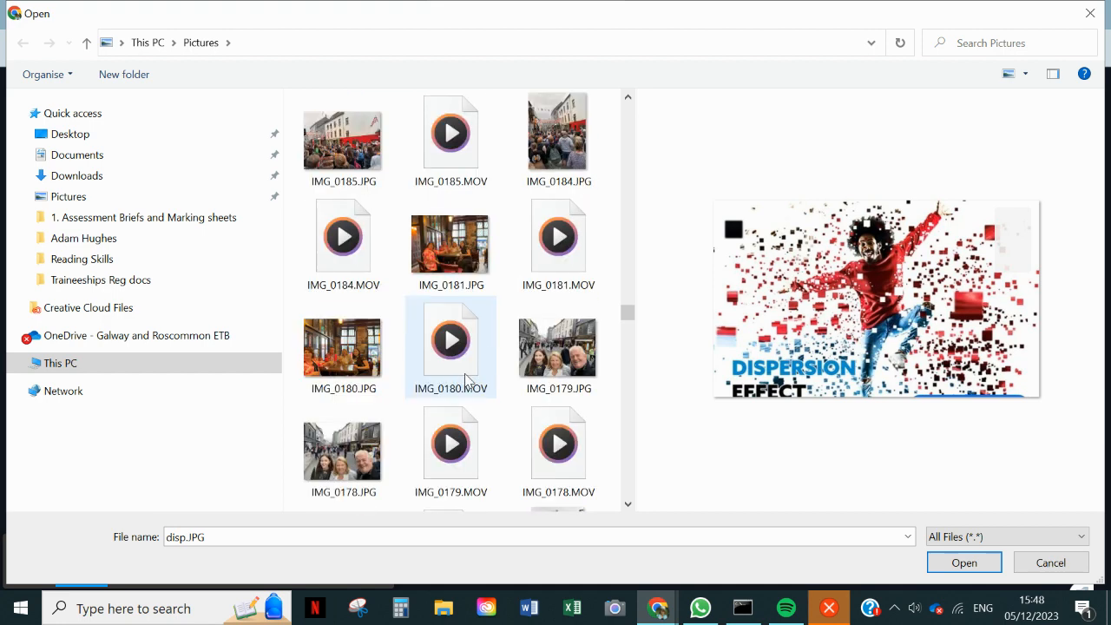
pyautogui.scroll(8, 467, 382)
pyautogui.scroll(8, 466, 381)
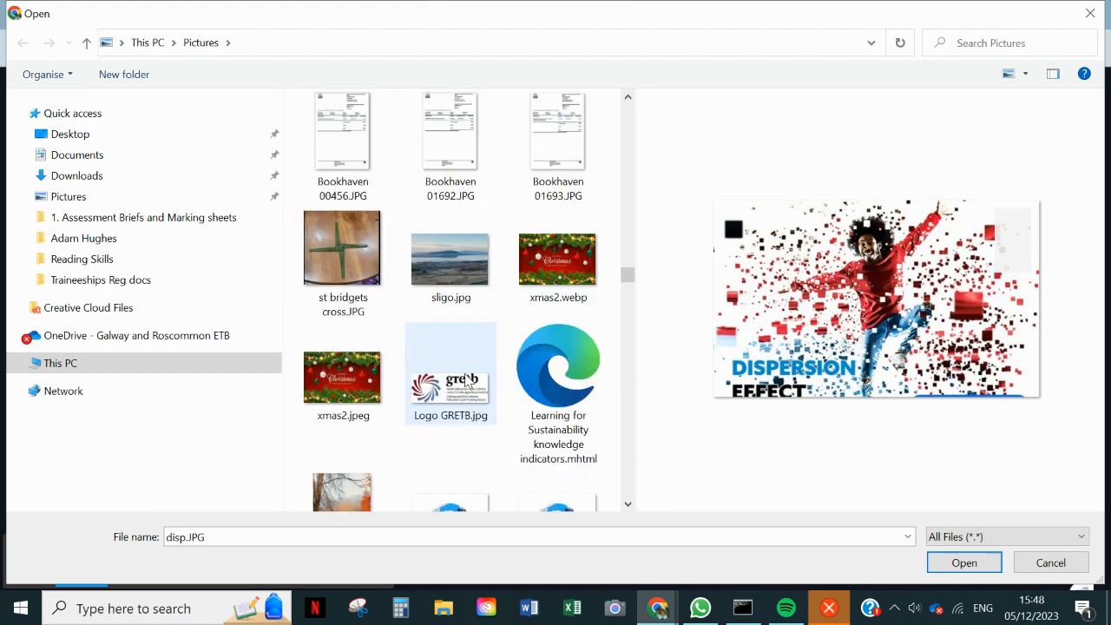
pyautogui.scroll(2, 466, 380)
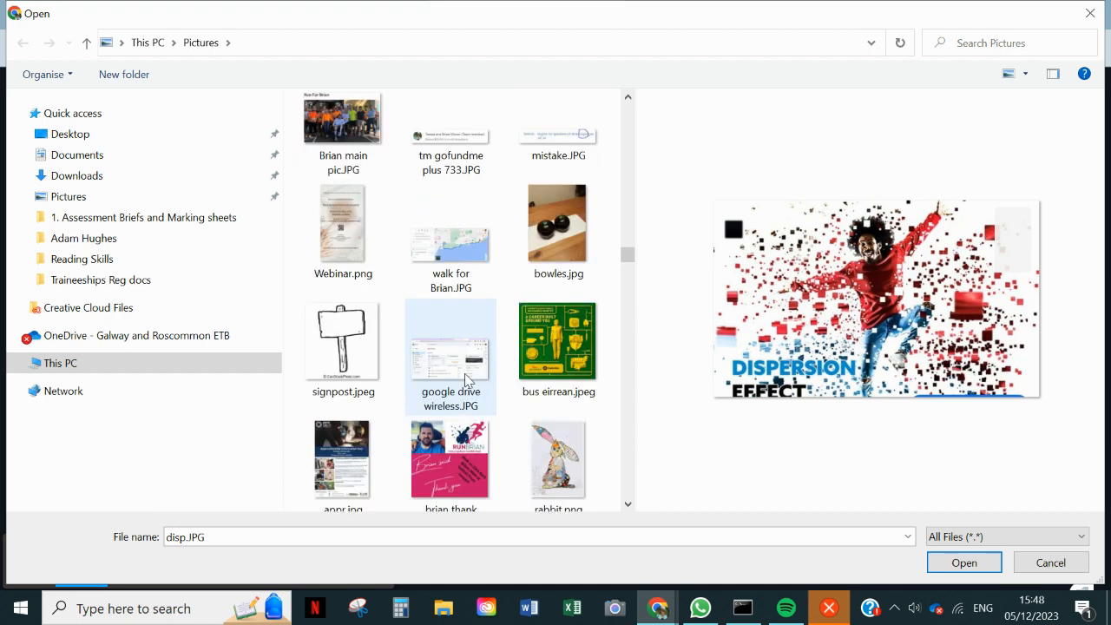
pyautogui.scroll(3, 466, 380)
pyautogui.click(451, 252)
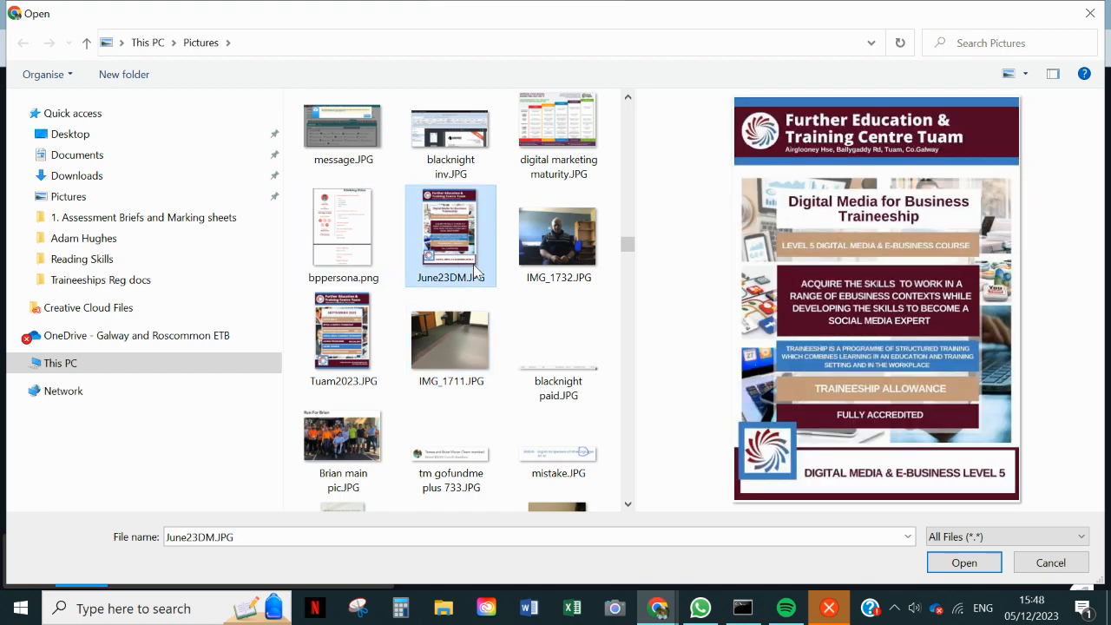
pyautogui.click(963, 562)
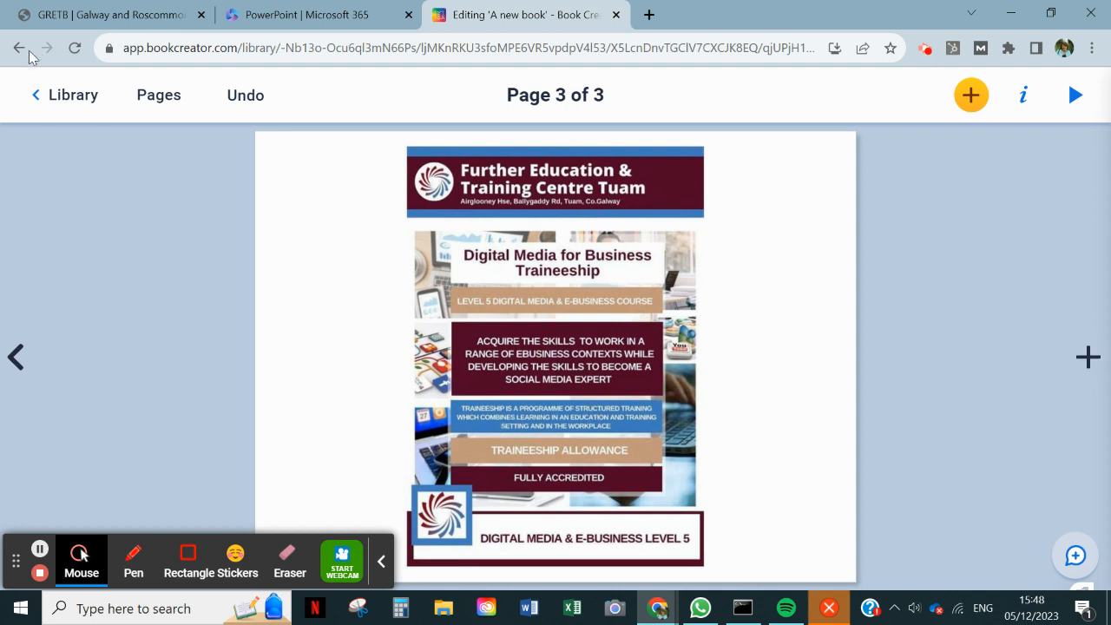
# Step: View the overview of all the book's pages, and return to page 3
pyautogui.click(158, 97)
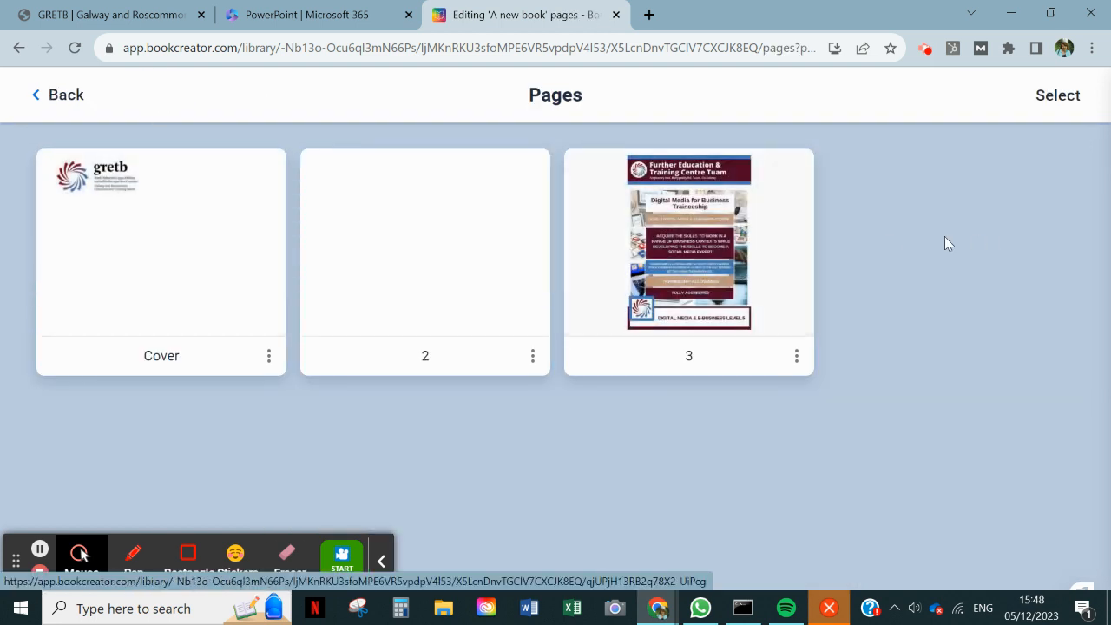
pyautogui.click(43, 102)
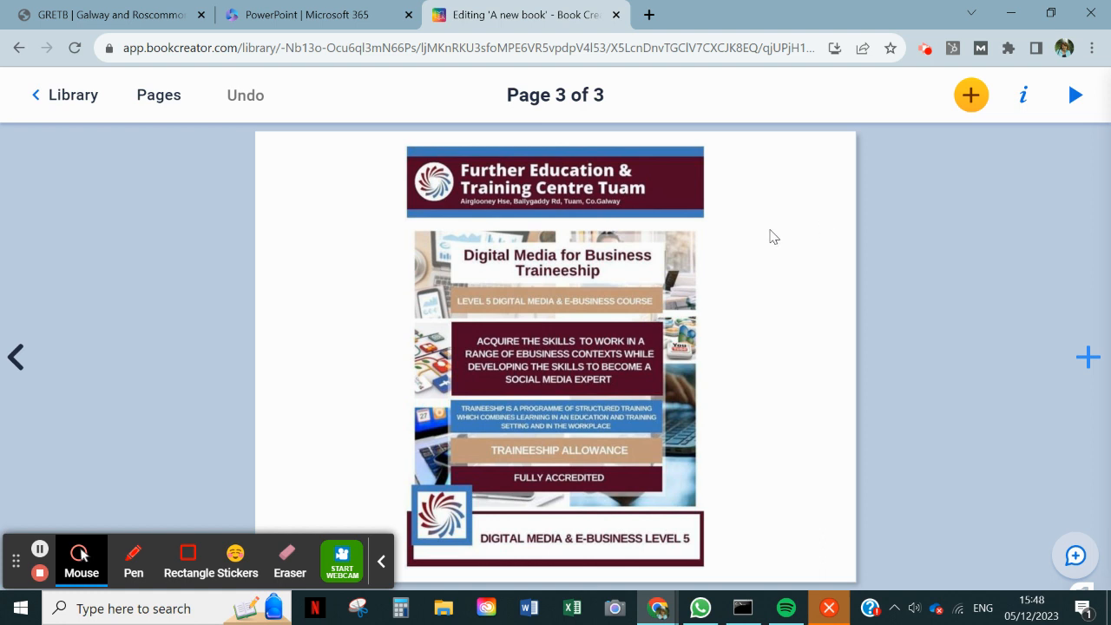
# Step: Record a sound clip of about 9 seconds on page 3, allowing microphone access, and use the recording in the book
pyautogui.click(970, 95)
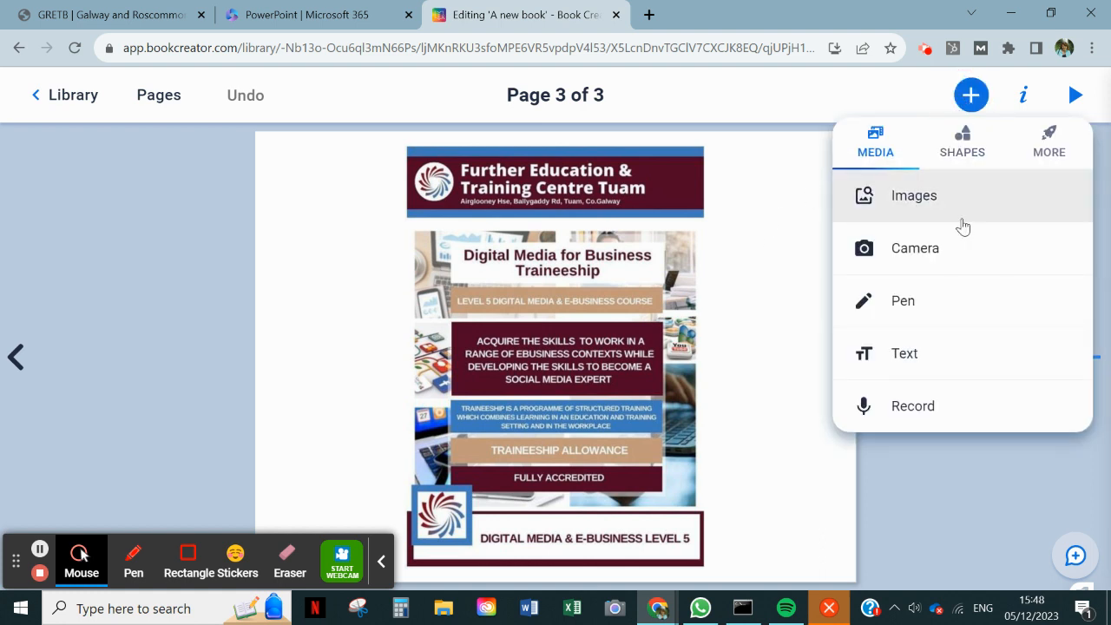
pyautogui.click(892, 408)
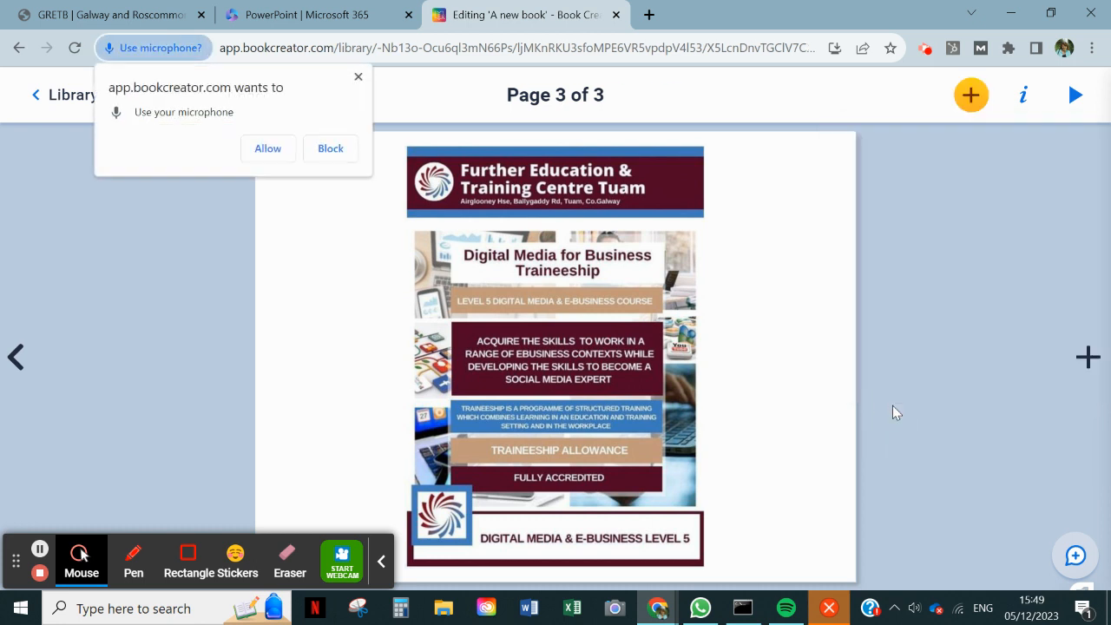
pyautogui.click(267, 149)
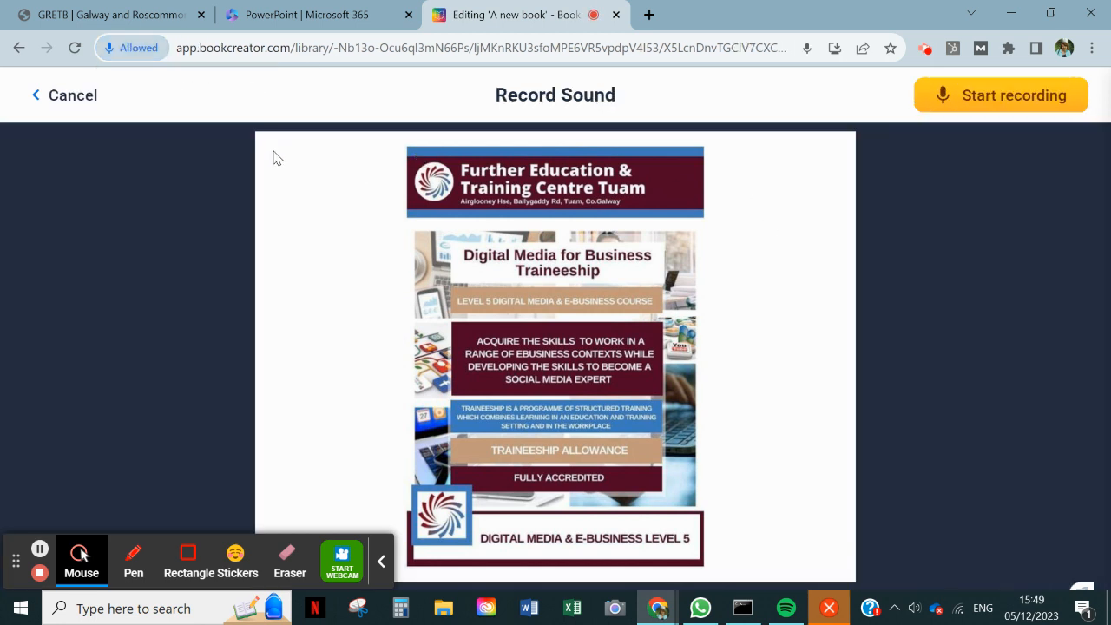
pyautogui.click(963, 104)
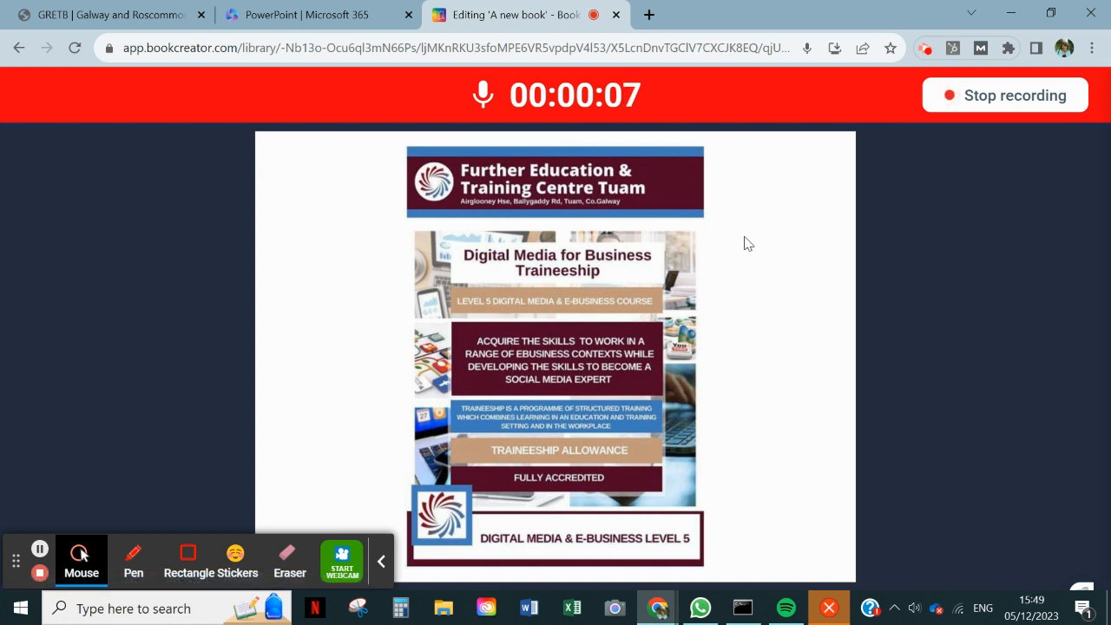
pyautogui.click(953, 94)
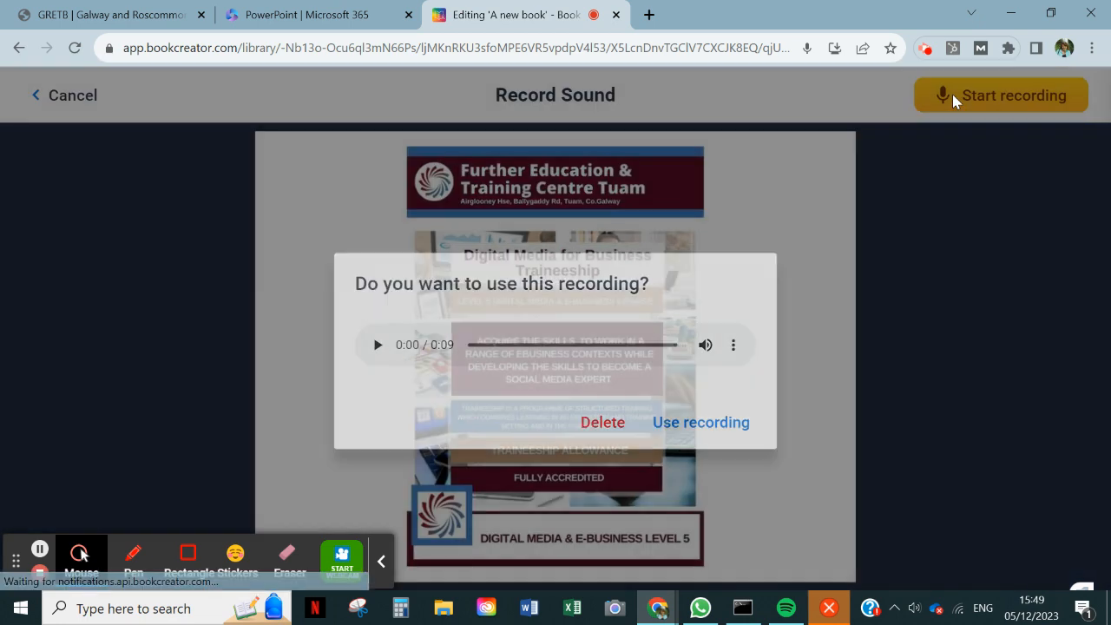
pyautogui.click(677, 412)
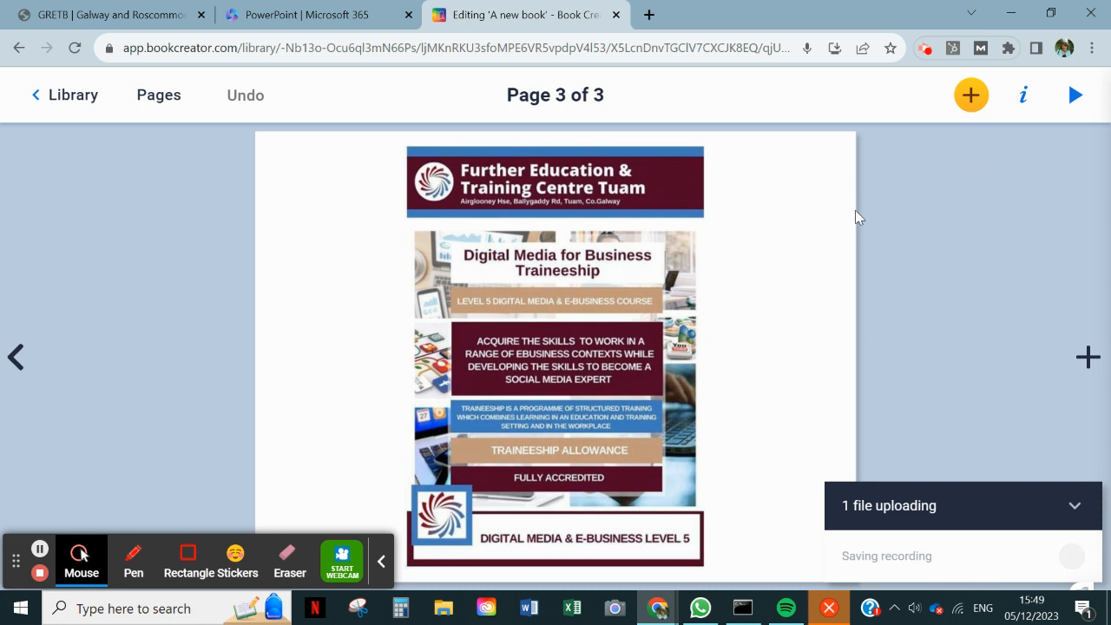
# Step: Add a page after page 3, check the recording's upload status and the book's pages overview, and return to page 3
pyautogui.click(1086, 357)
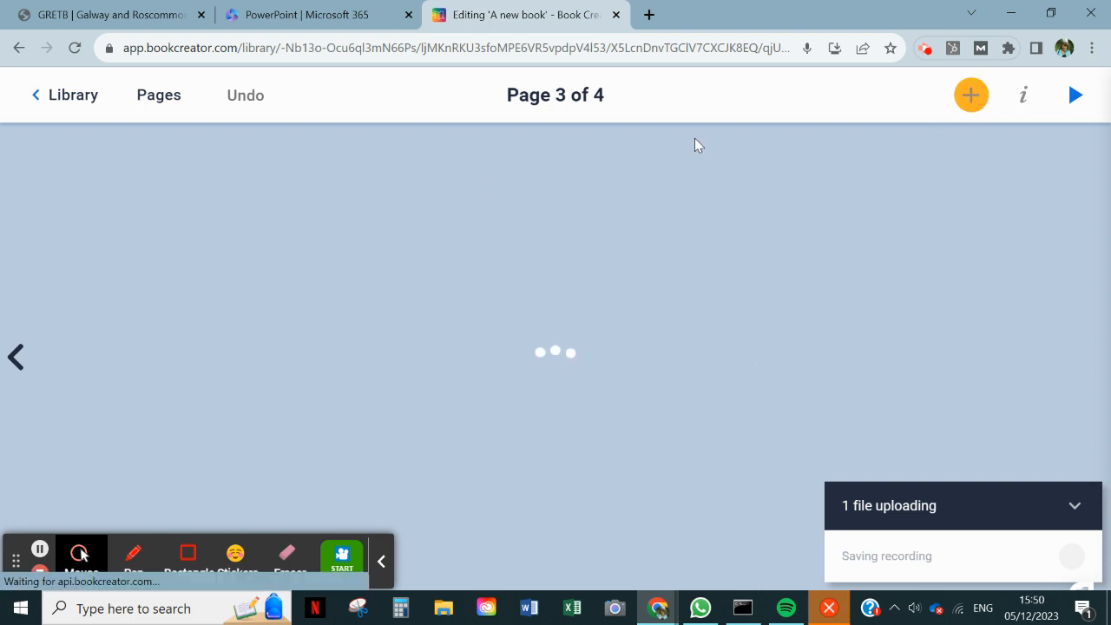
pyautogui.click(1074, 505)
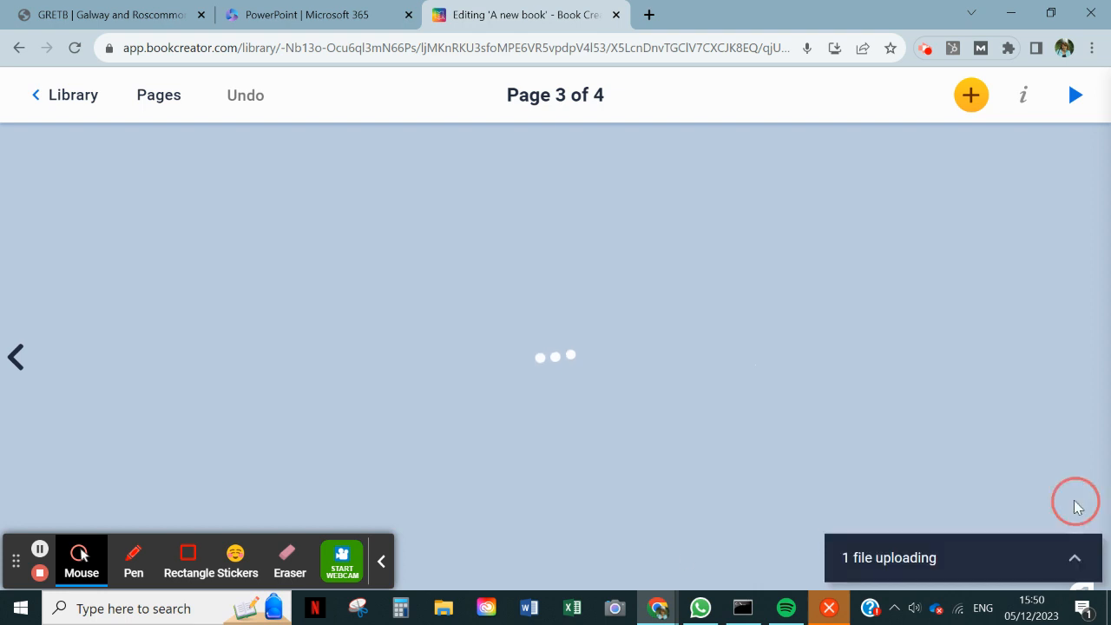
pyautogui.click(1073, 561)
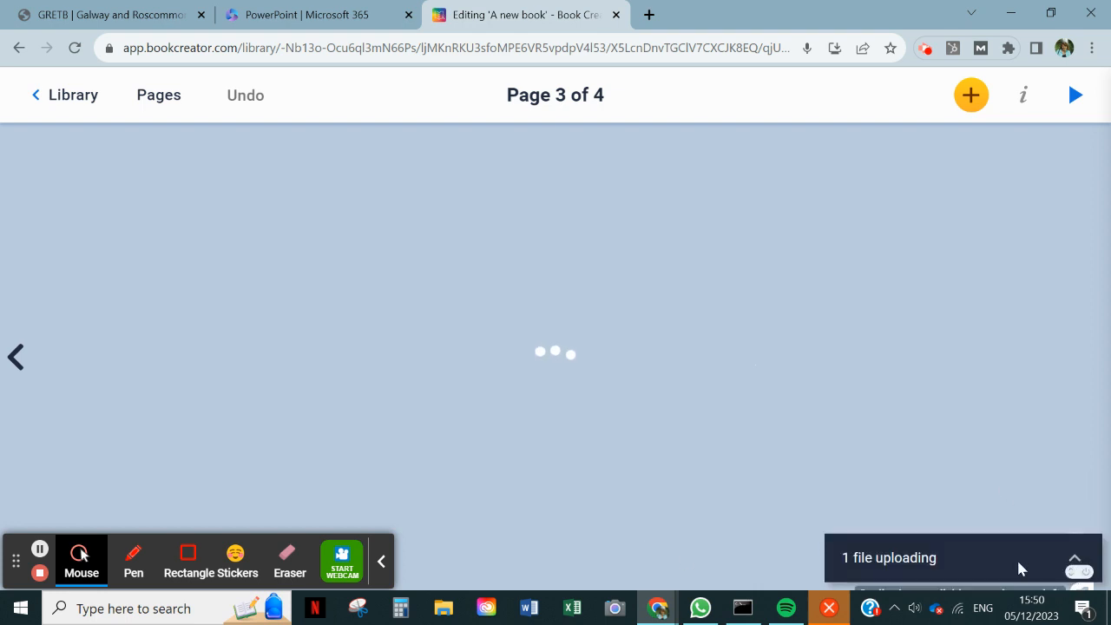
pyautogui.click(875, 562)
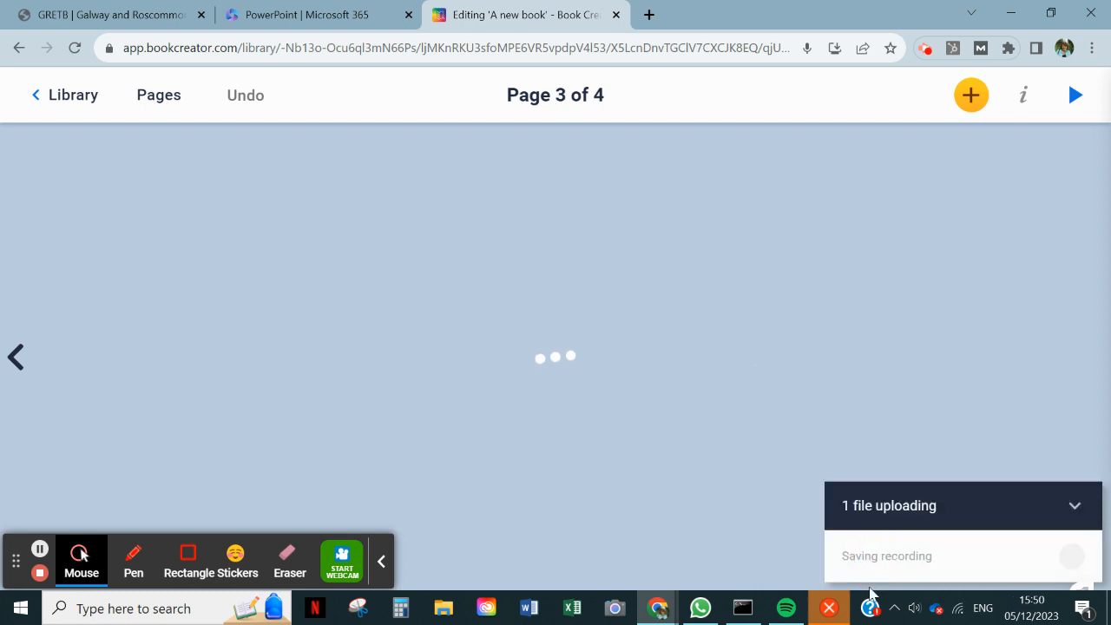
pyautogui.click(870, 588)
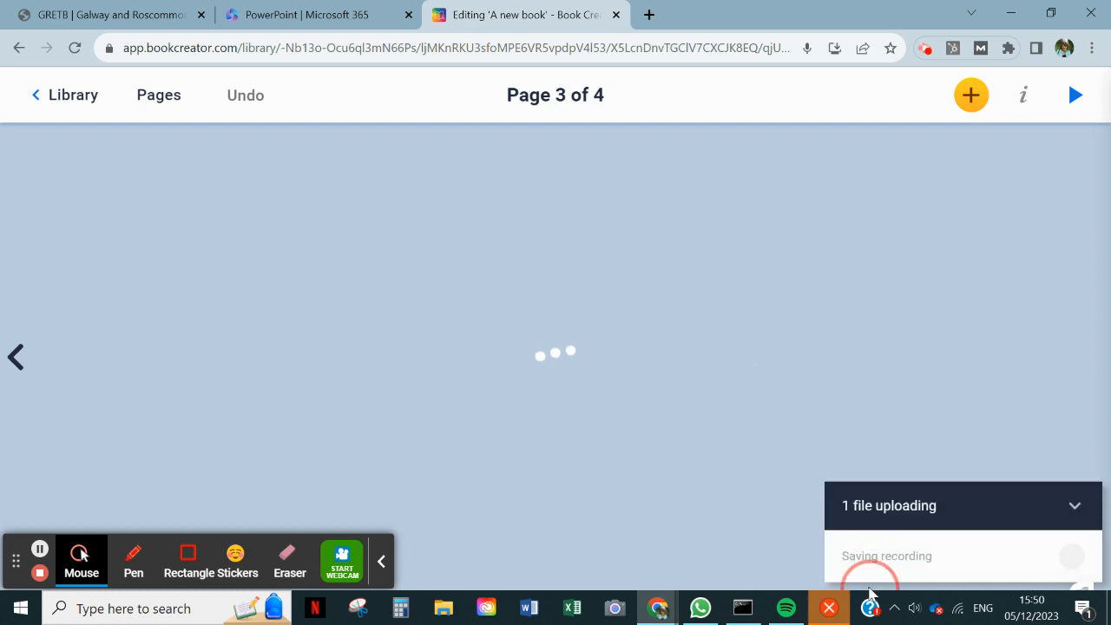
pyautogui.click(155, 100)
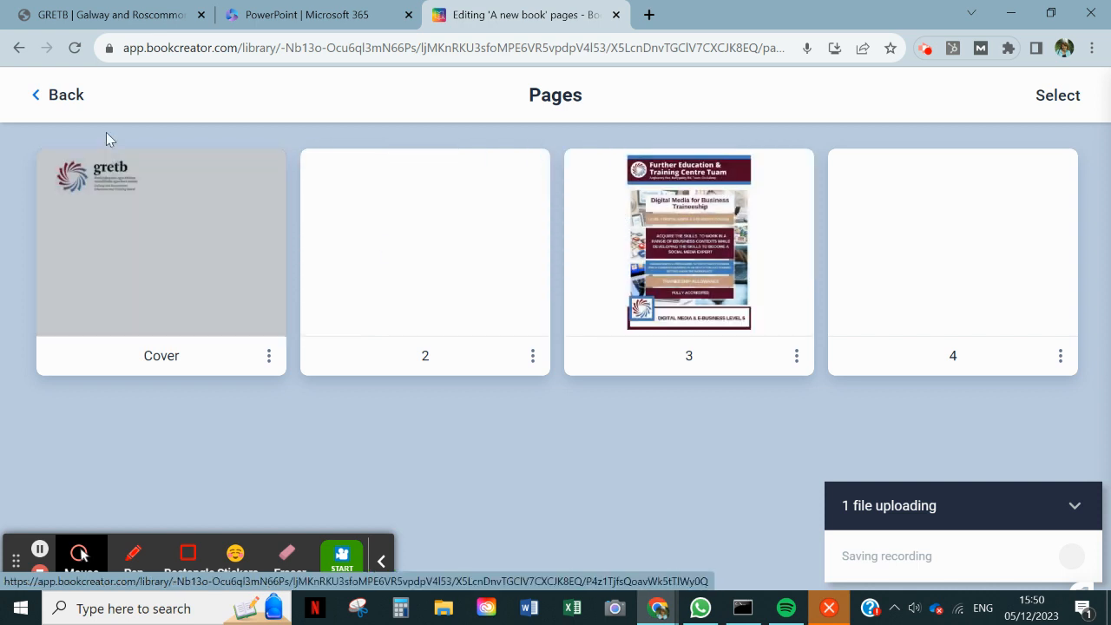
pyautogui.click(57, 95)
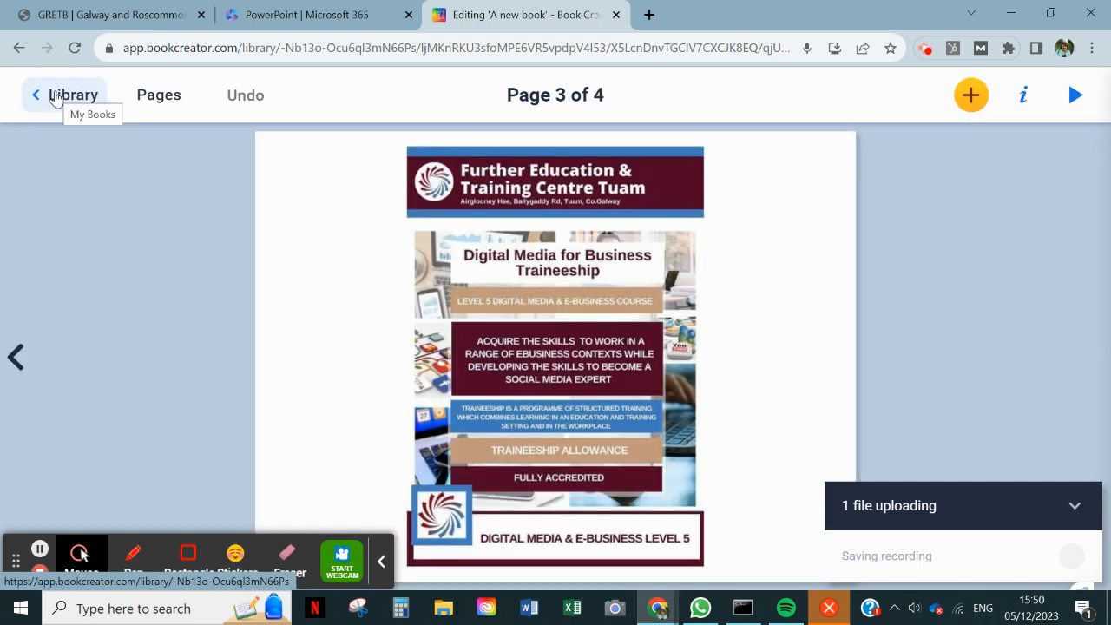
# Step: Return to the Digital Media for Business library and show the sharing options for "A new book"
pyautogui.click(56, 95)
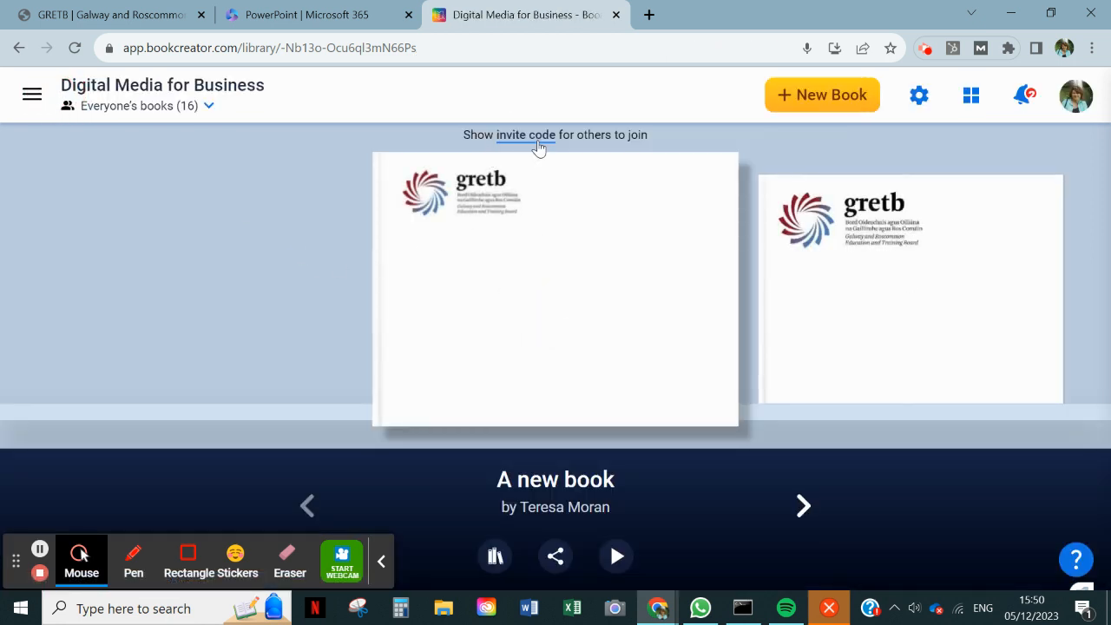
pyautogui.moveTo(596, 271)
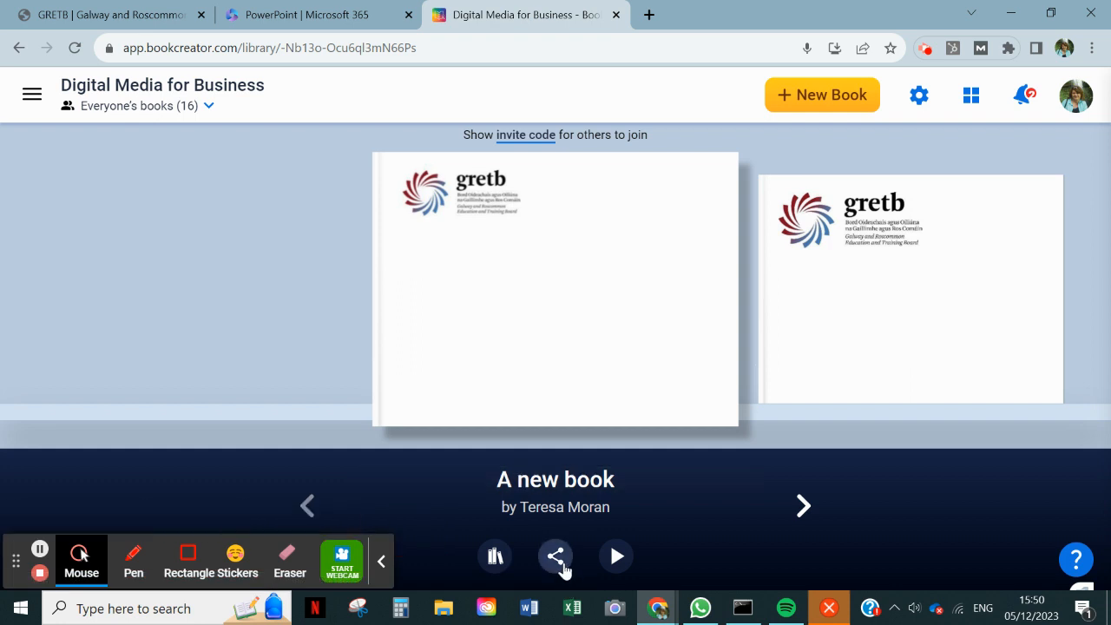
pyautogui.click(557, 556)
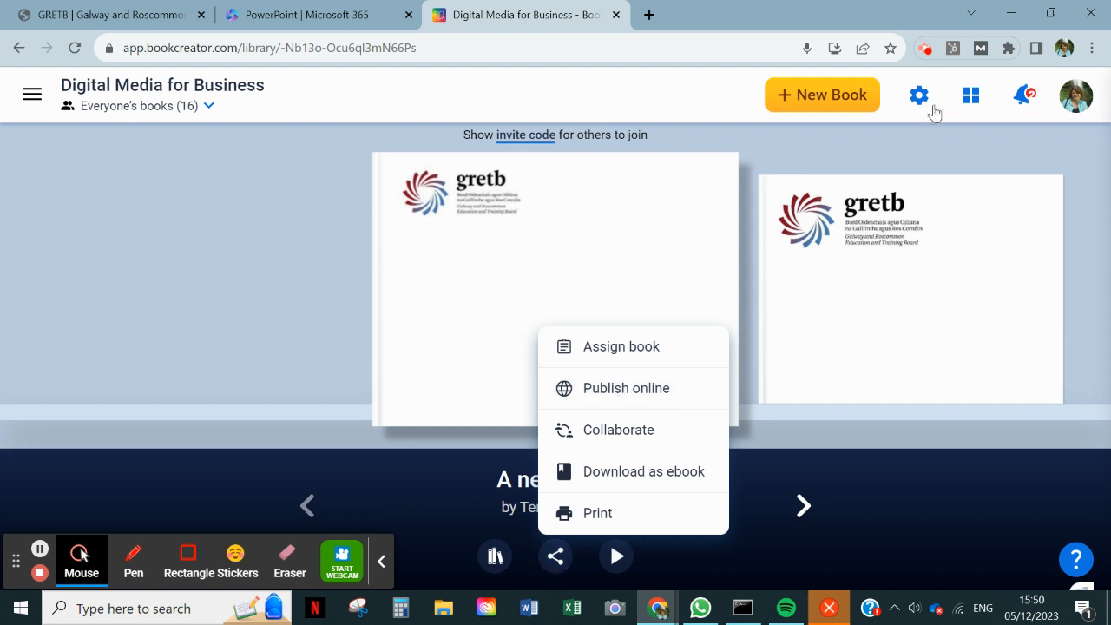
# Step: Review the library settings, including the student permissions, and close them without changes
pyautogui.click(919, 105)
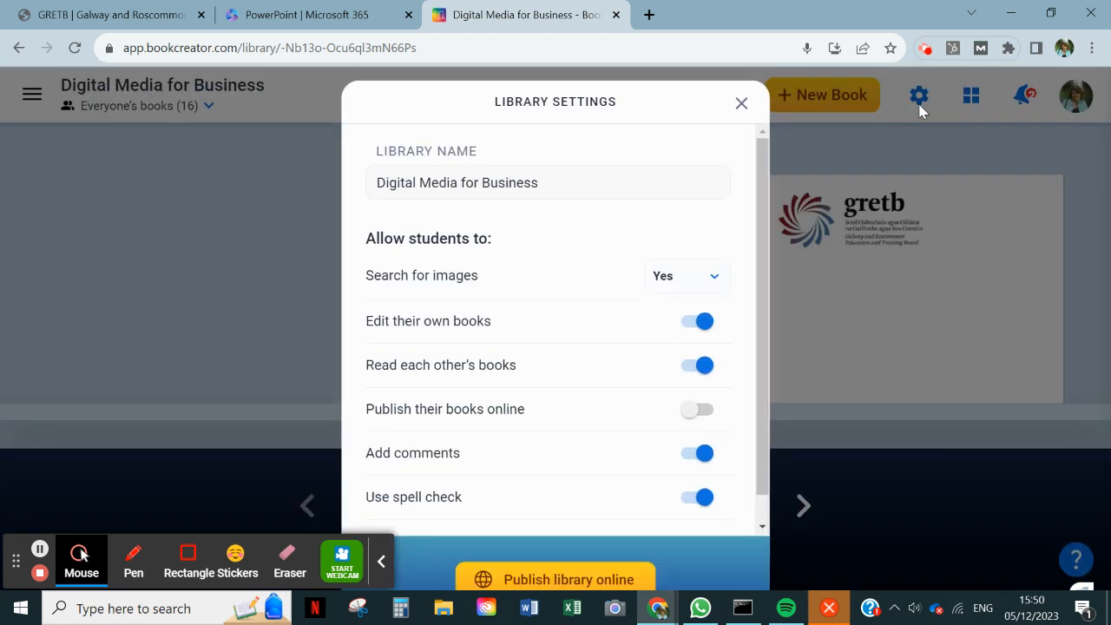
pyautogui.scroll(-1, 584, 400)
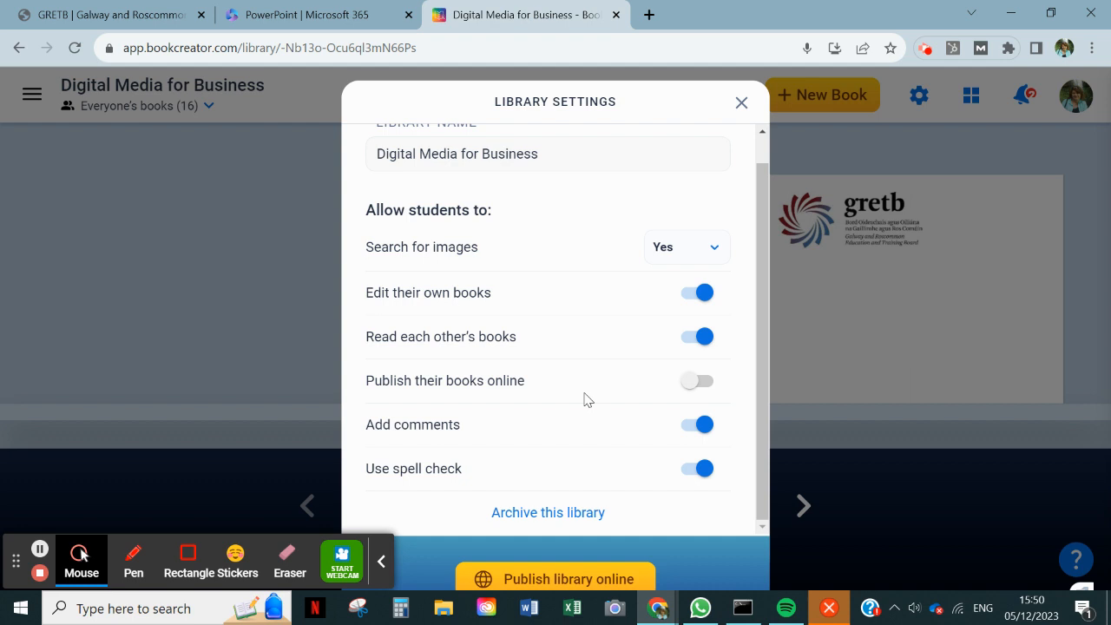
pyautogui.scroll(1, 584, 399)
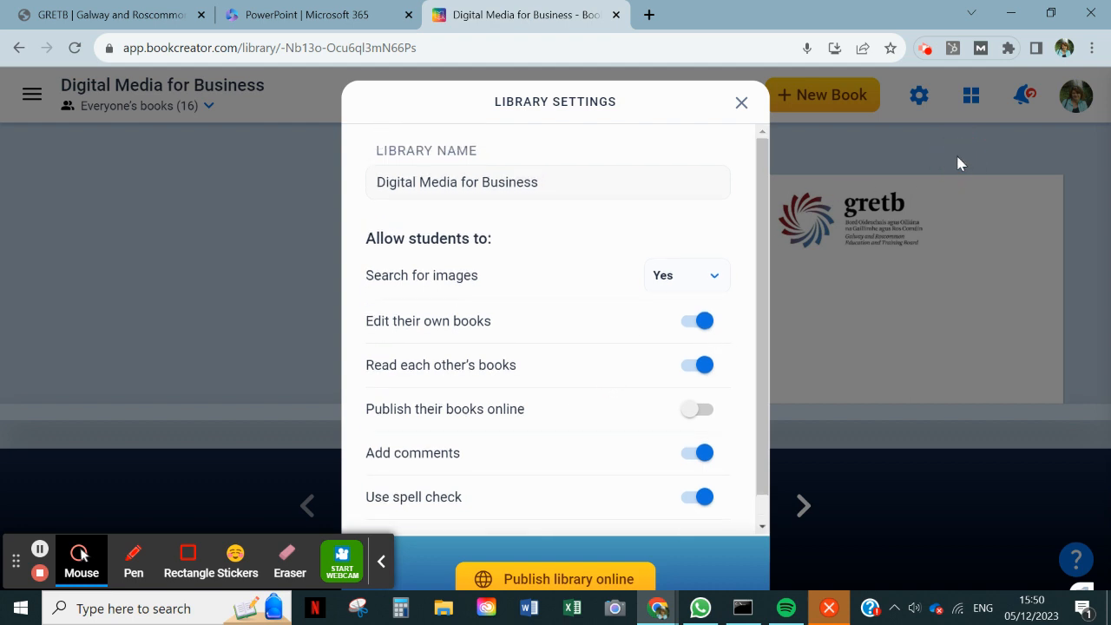
pyautogui.click(741, 103)
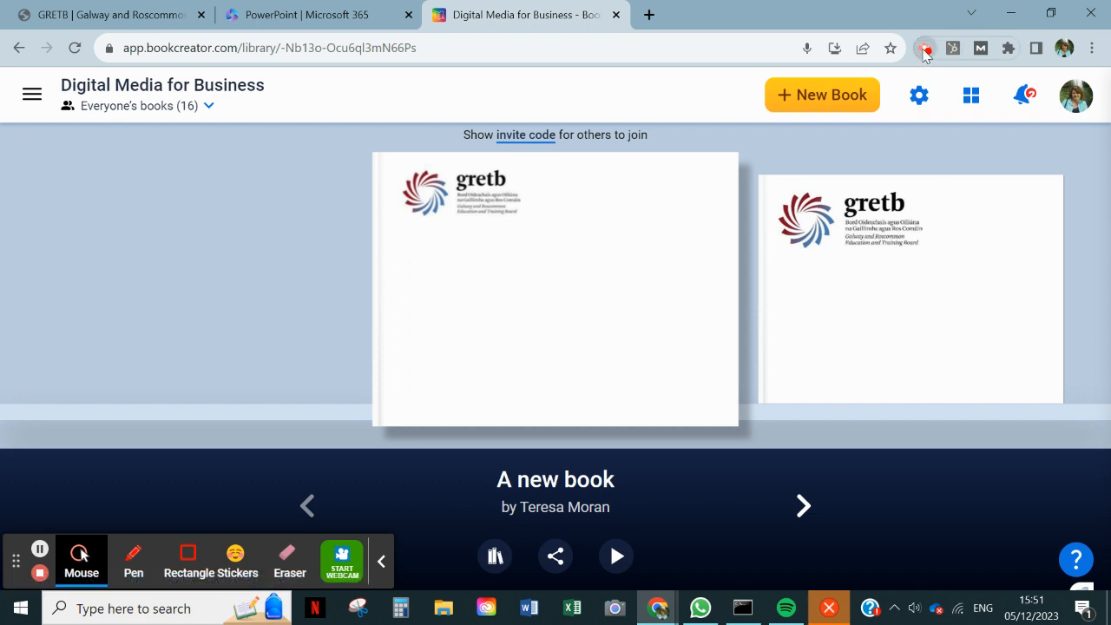
pyautogui.click(926, 52)
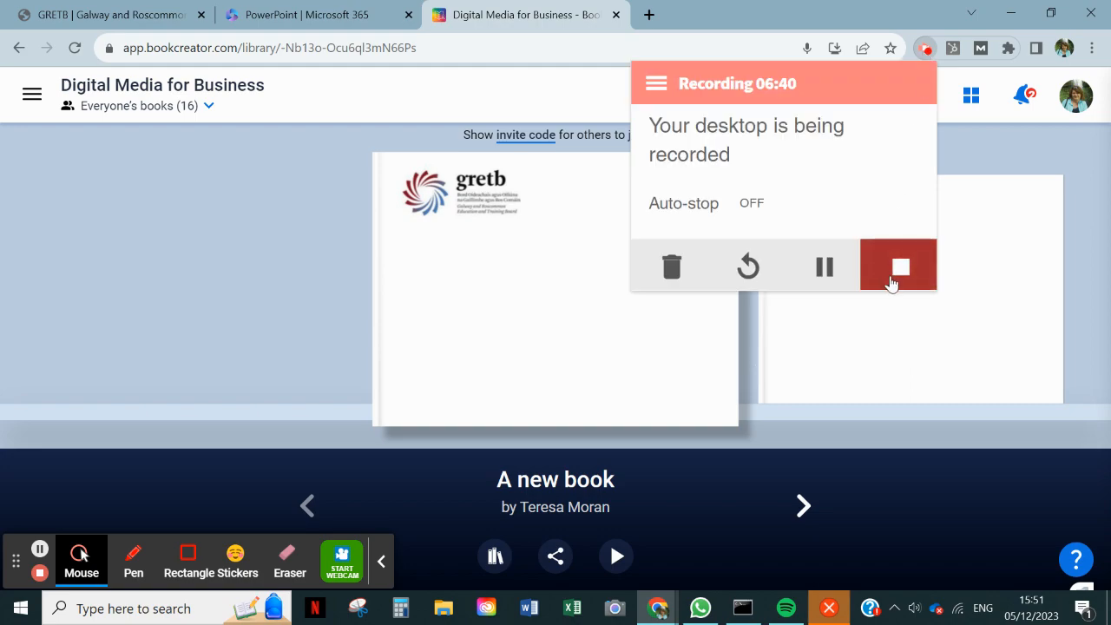